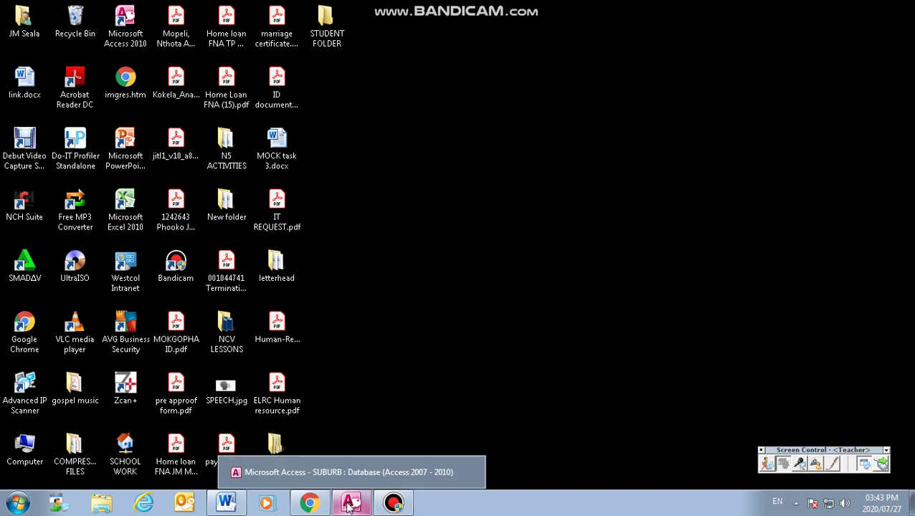
Step: Restore the SUBURB database window and close its open table datasheet
{"action": "left_click", "coordinate": [350, 506]}
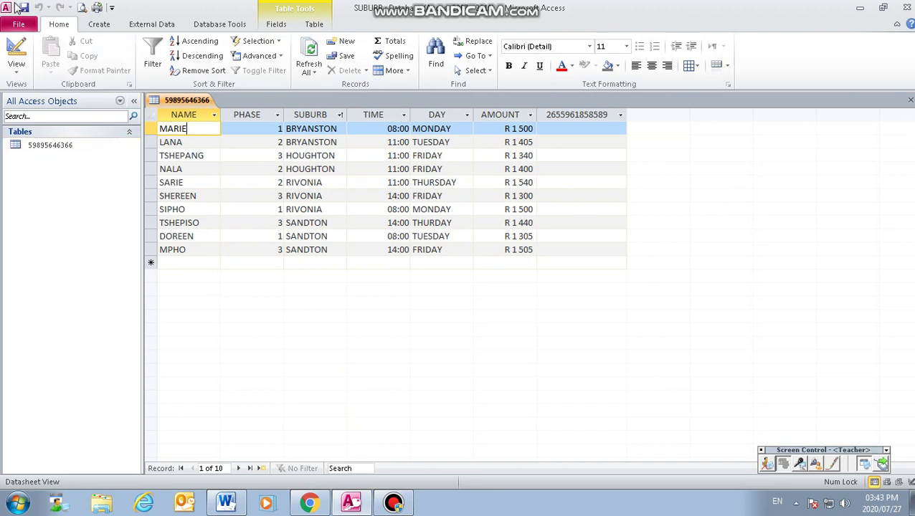
{"action": "left_click", "coordinate": [910, 100]}
Step: Create a new Query Design query using the suburb data table as its source
{"action": "left_click", "coordinate": [94, 26]}
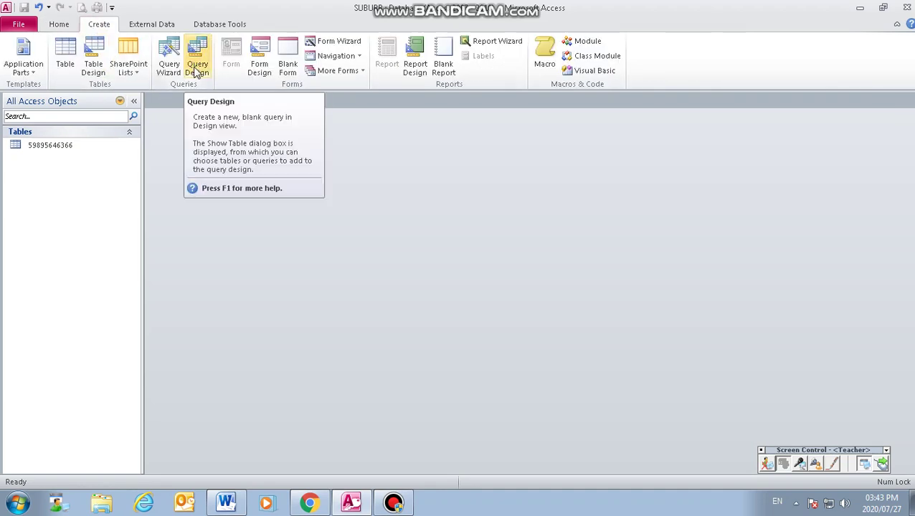
{"action": "left_click", "coordinate": [197, 73]}
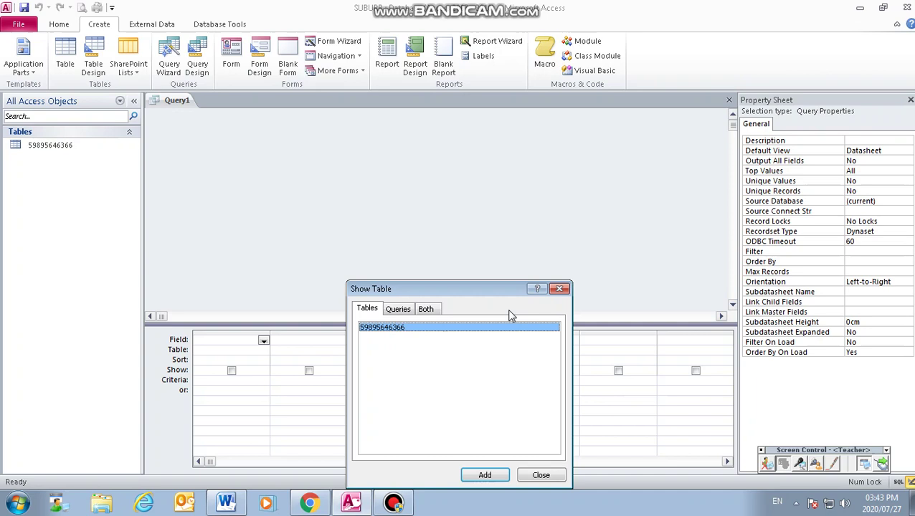
{"action": "left_click_drag", "start_coordinate": [503, 296], "coordinate": [607, 140]}
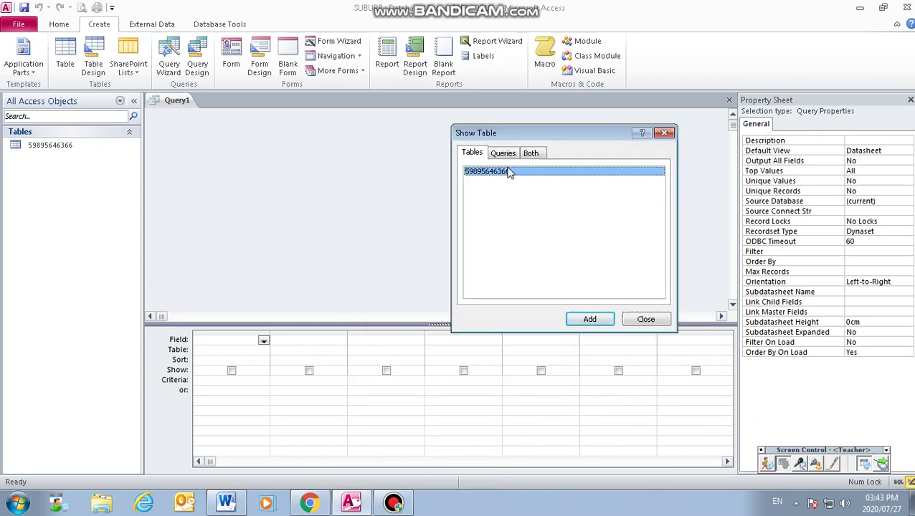
{"action": "left_click", "coordinate": [588, 318]}
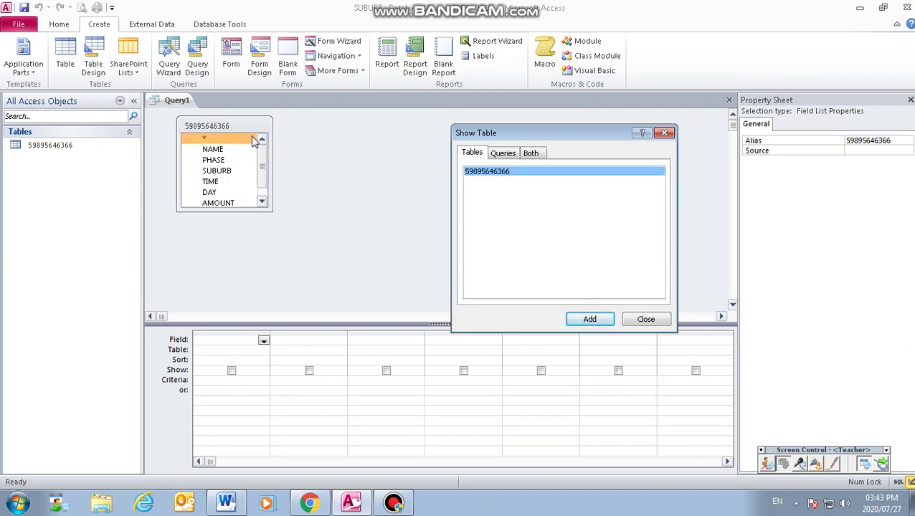
{"action": "left_click", "coordinate": [645, 320]}
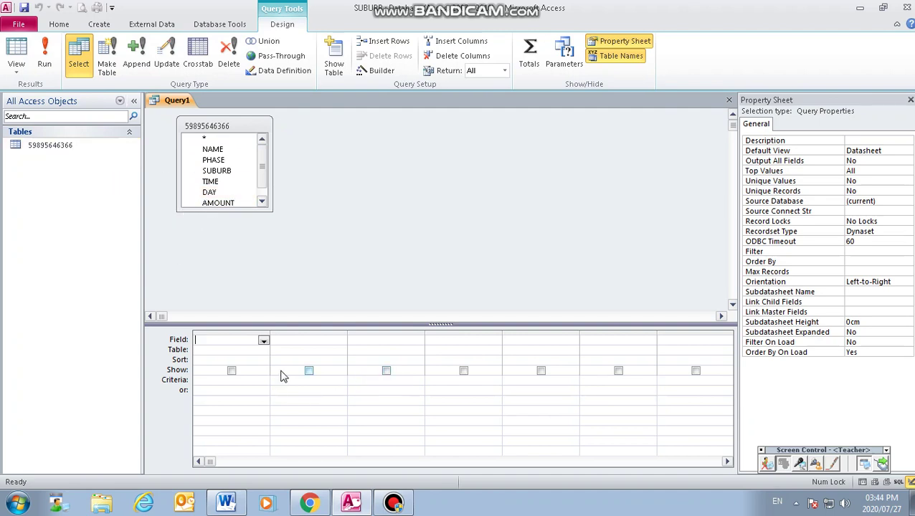
Step: Put NAME, PHASE and TIME into the first three query grid columns
{"action": "left_click", "coordinate": [263, 342]}
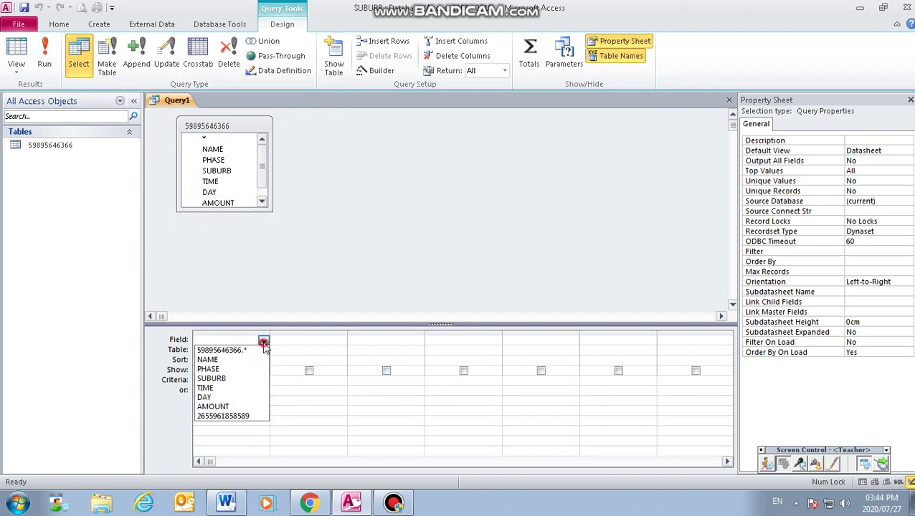
{"action": "left_click", "coordinate": [232, 360]}
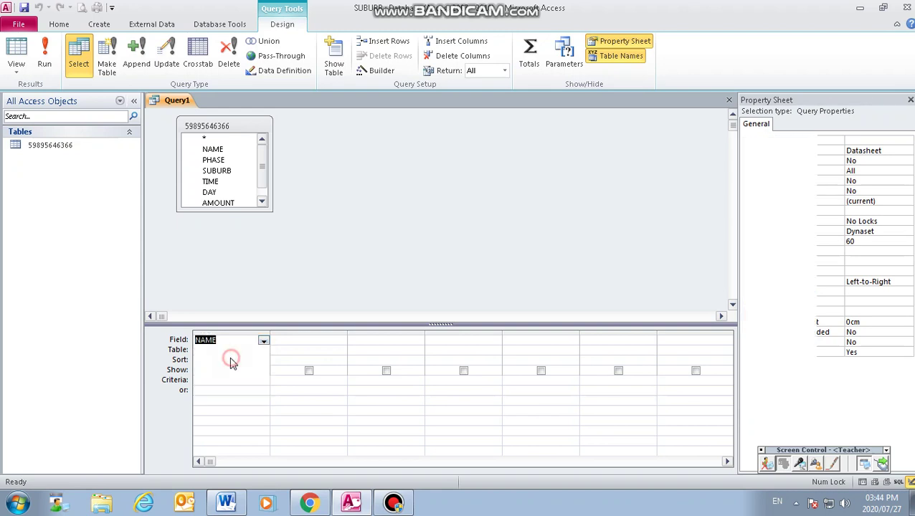
{"action": "left_click", "coordinate": [295, 343]}
{"action": "left_click", "coordinate": [340, 342]}
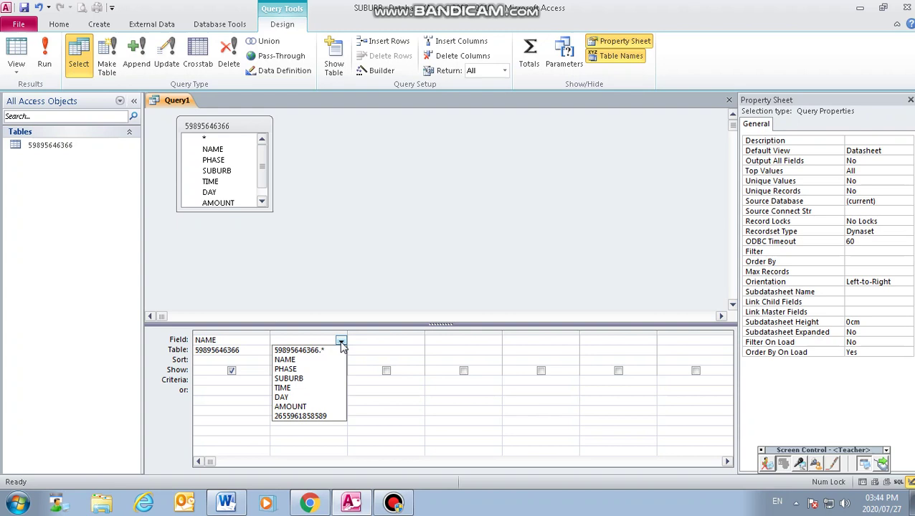
{"action": "left_click", "coordinate": [286, 369]}
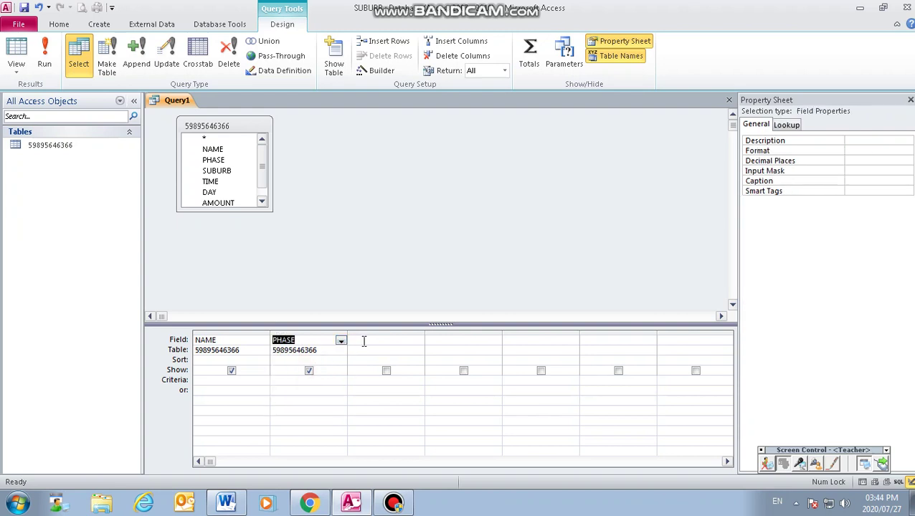
{"action": "left_click", "coordinate": [363, 341]}
{"action": "left_click", "coordinate": [418, 341]}
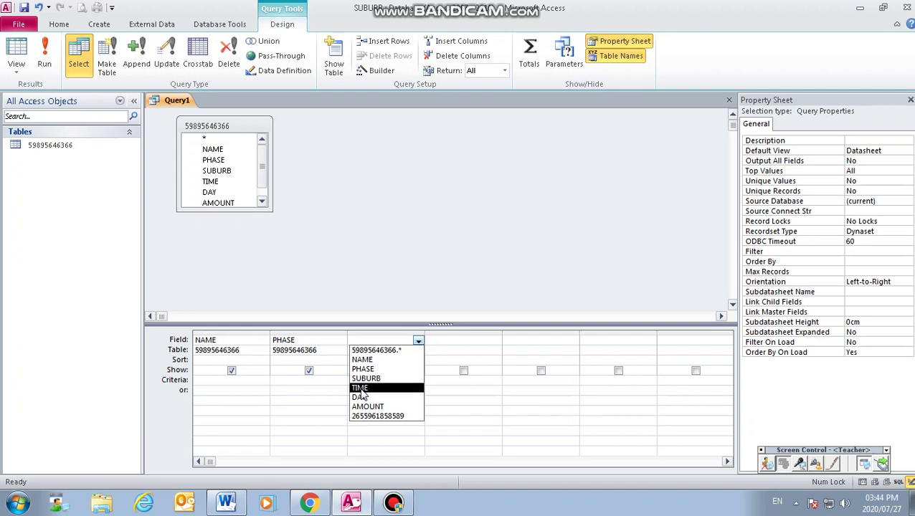
{"action": "left_click", "coordinate": [359, 388]}
Step: Add DAY and AMOUNT as the fourth and fifth query columns
{"action": "left_click", "coordinate": [486, 340]}
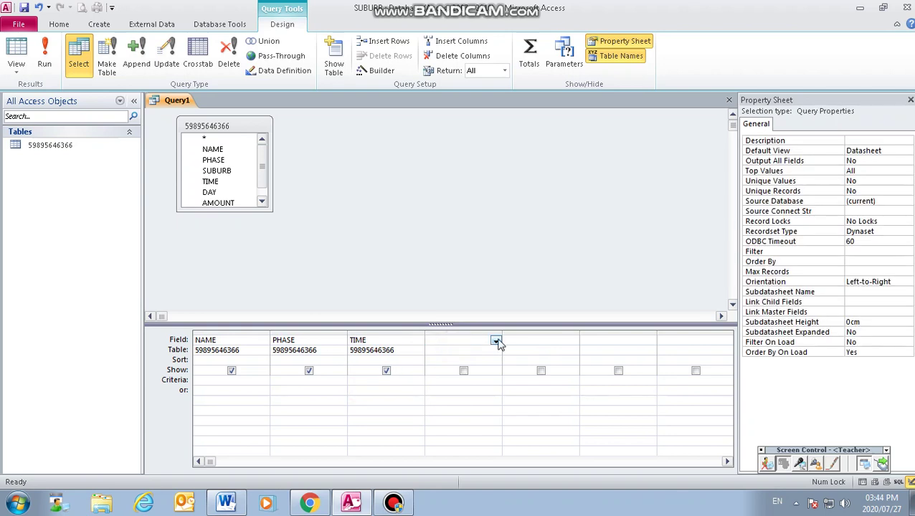
{"action": "left_click", "coordinate": [496, 340]}
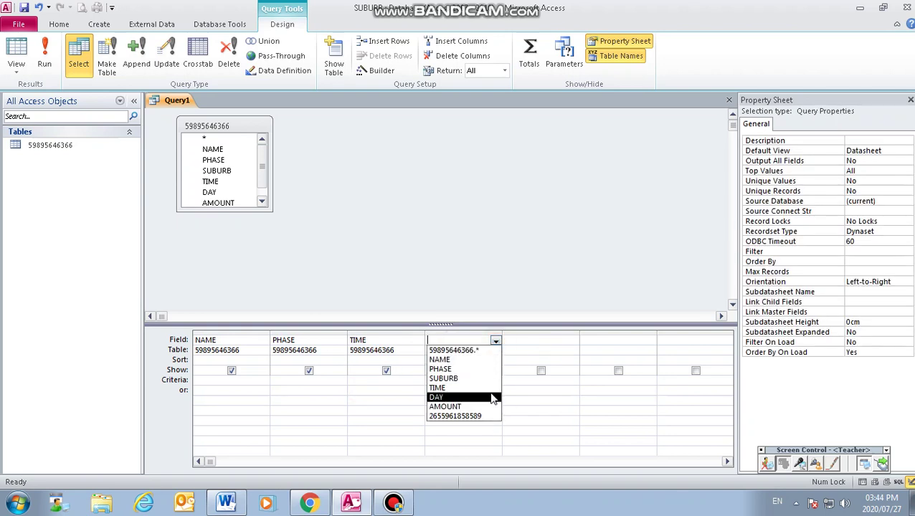
{"action": "left_click", "coordinate": [448, 398]}
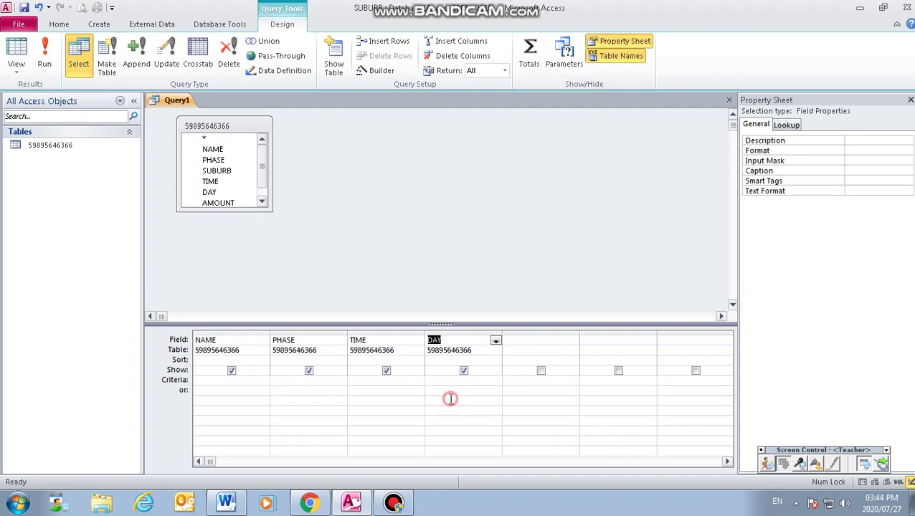
{"action": "left_click", "coordinate": [519, 339]}
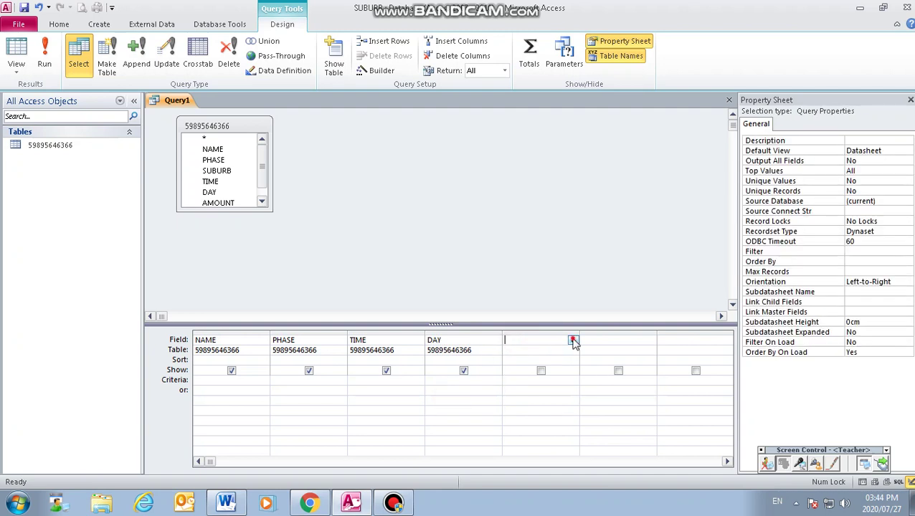
{"action": "left_click", "coordinate": [573, 341]}
{"action": "left_click", "coordinate": [523, 405]}
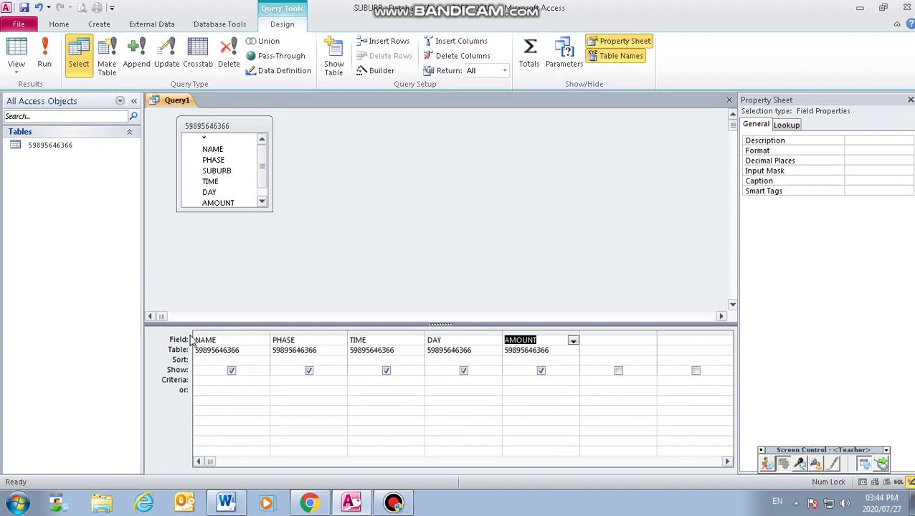
Step: Enter the criteria =3 under PHASE and FRIDAY under DAY
{"action": "left_click", "coordinate": [278, 381]}
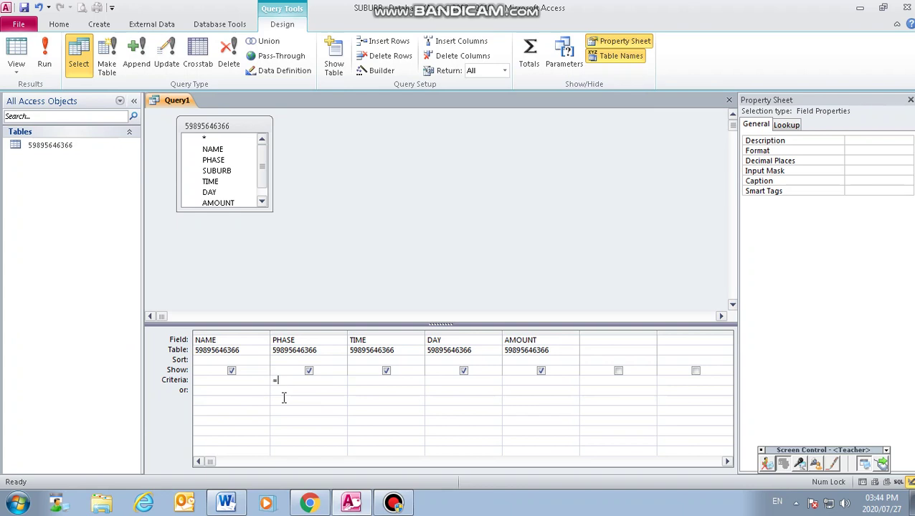
{"action": "left_click", "coordinate": [443, 381]}
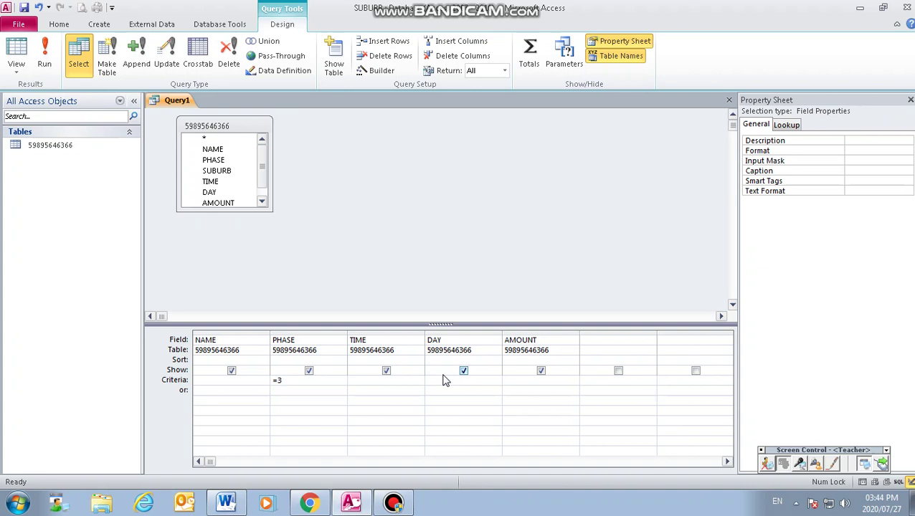
{"action": "key", "text": "Caps_Lock"}
{"action": "left_click", "coordinate": [468, 396]}
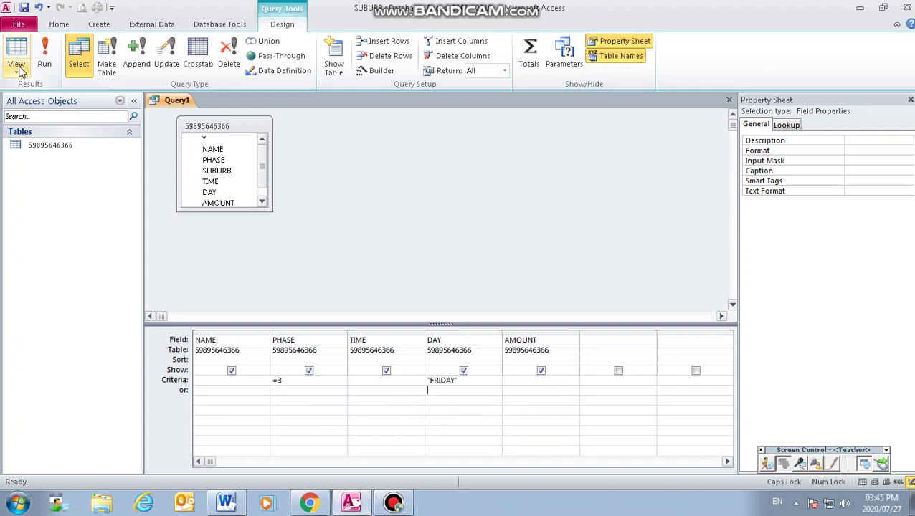
Step: Run Query1 in Datasheet view to show the three phase 3 FRIDAY records
{"action": "left_click", "coordinate": [19, 69]}
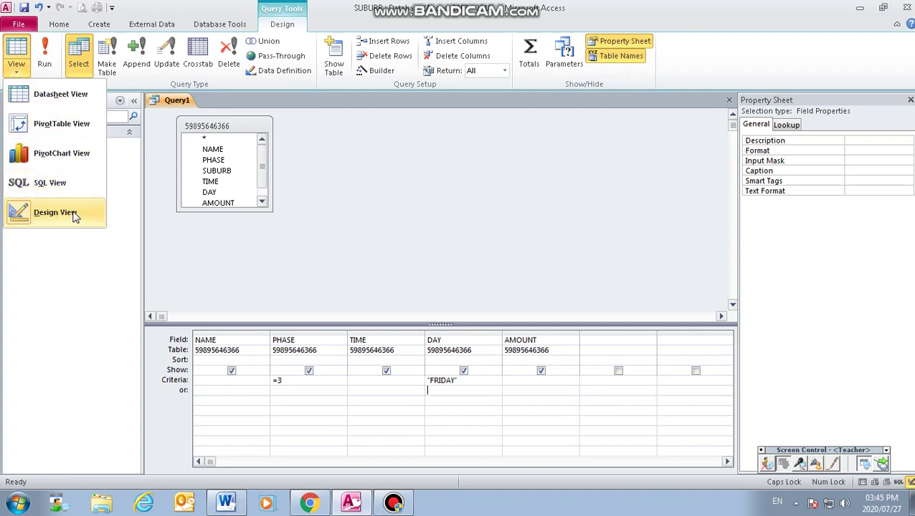
{"action": "left_click", "coordinate": [56, 95]}
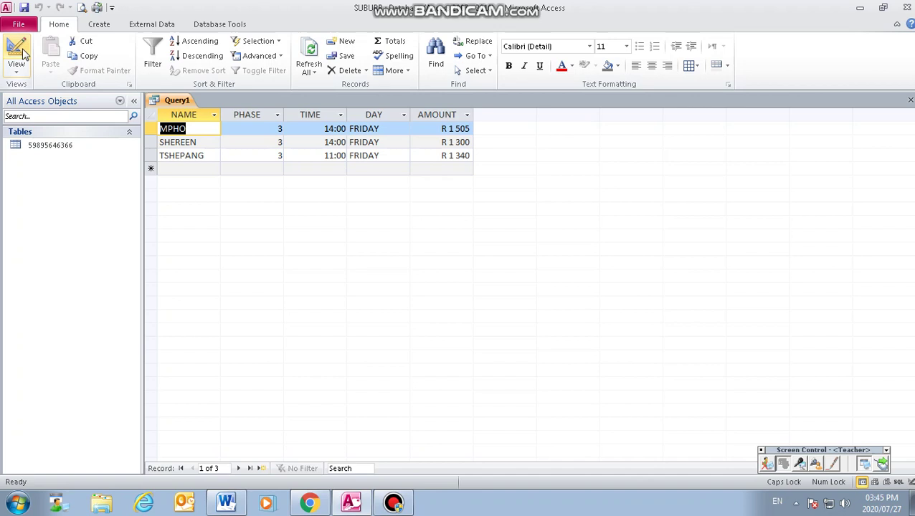
{"action": "left_click", "coordinate": [16, 69]}
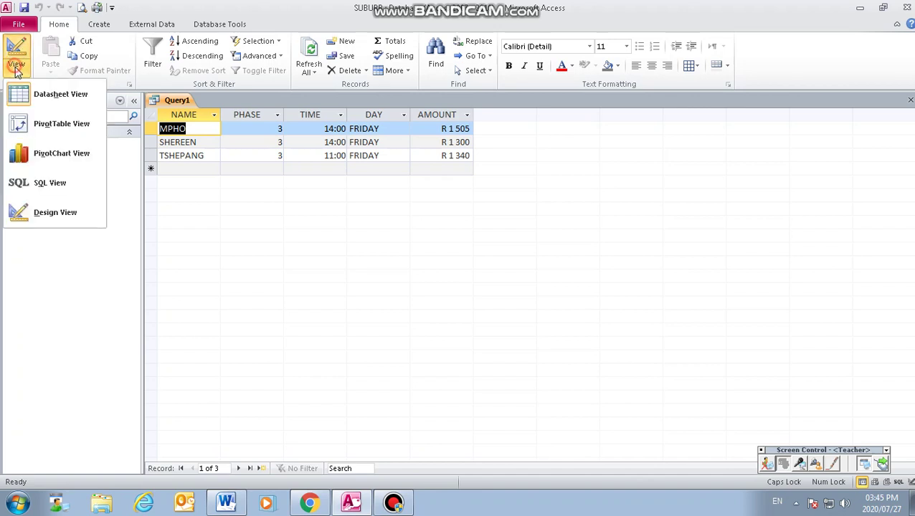
{"action": "left_click", "coordinate": [19, 219]}
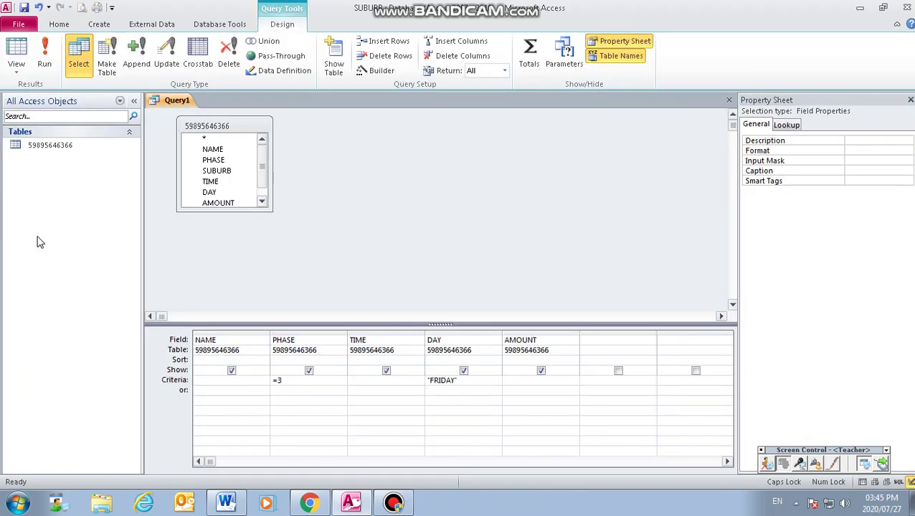
{"action": "left_click", "coordinate": [17, 69]}
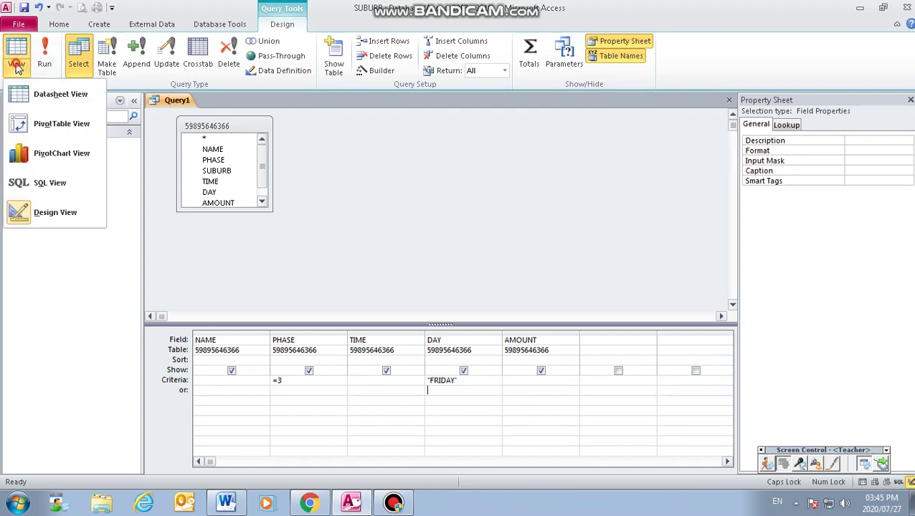
{"action": "left_click", "coordinate": [31, 101]}
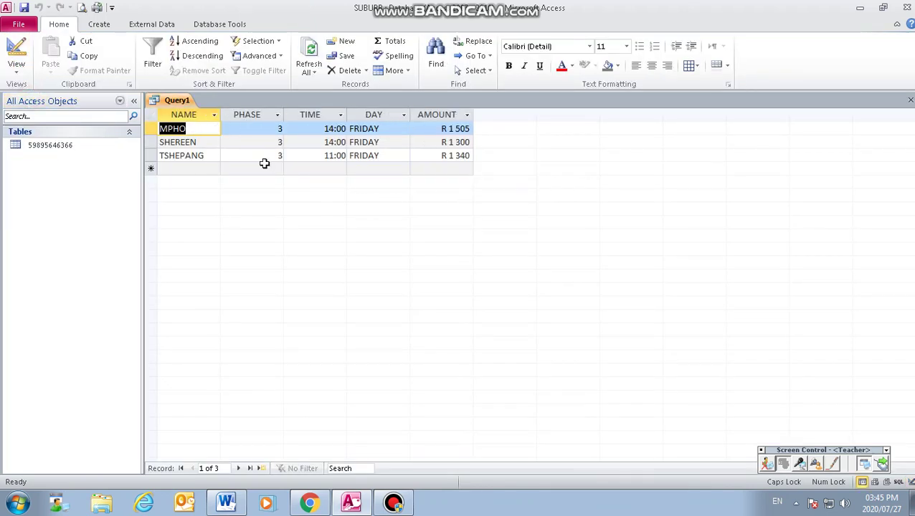
{"action": "left_click", "coordinate": [24, 7]}
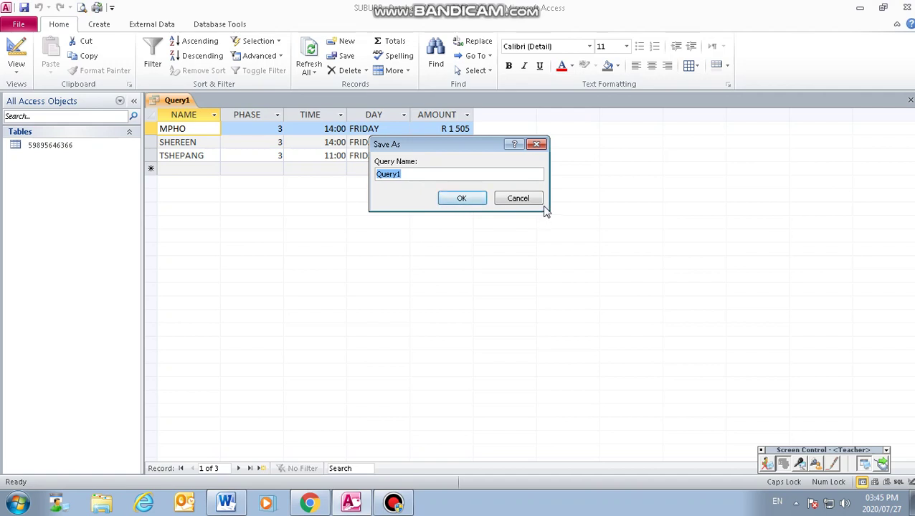
{"action": "left_click", "coordinate": [444, 201]}
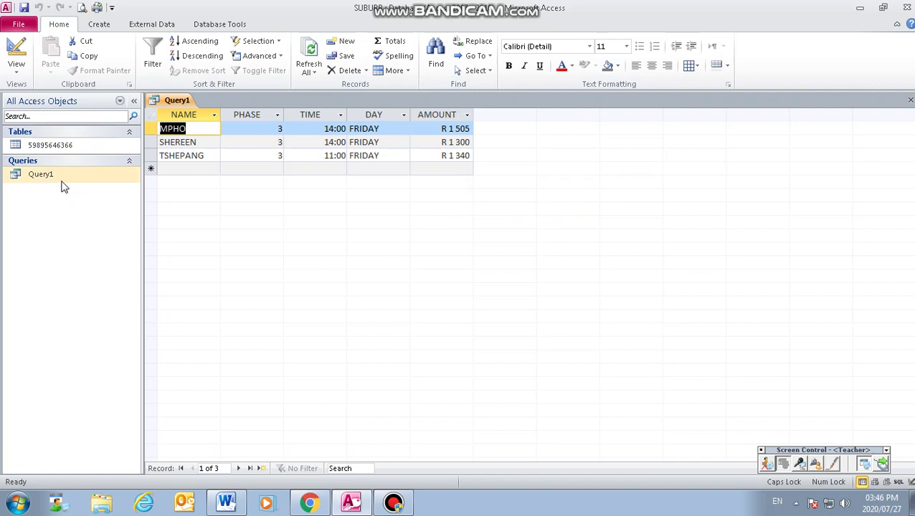
{"action": "left_click", "coordinate": [907, 101]}
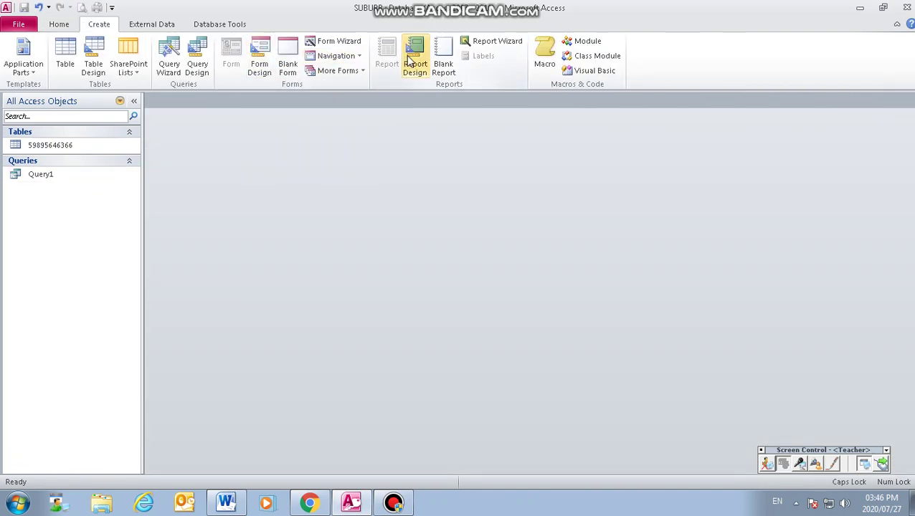
Step: Start the Report Wizard on Query1 with all five fields included
{"action": "left_click", "coordinate": [479, 44]}
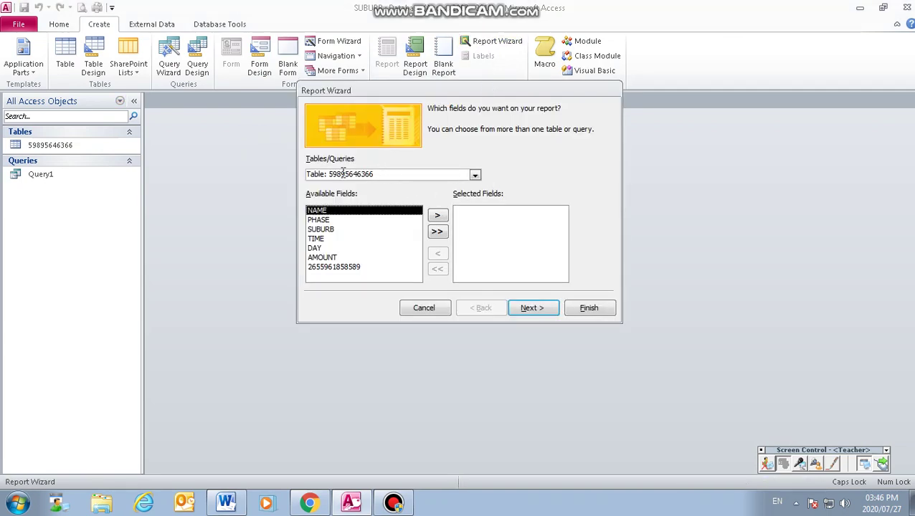
{"action": "left_click", "coordinate": [474, 175]}
{"action": "left_click", "coordinate": [362, 195]}
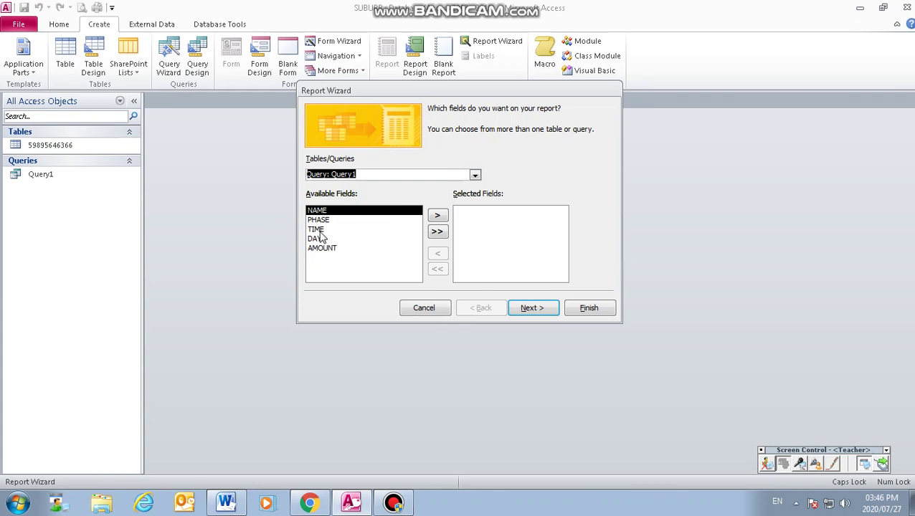
{"action": "left_click", "coordinate": [438, 231]}
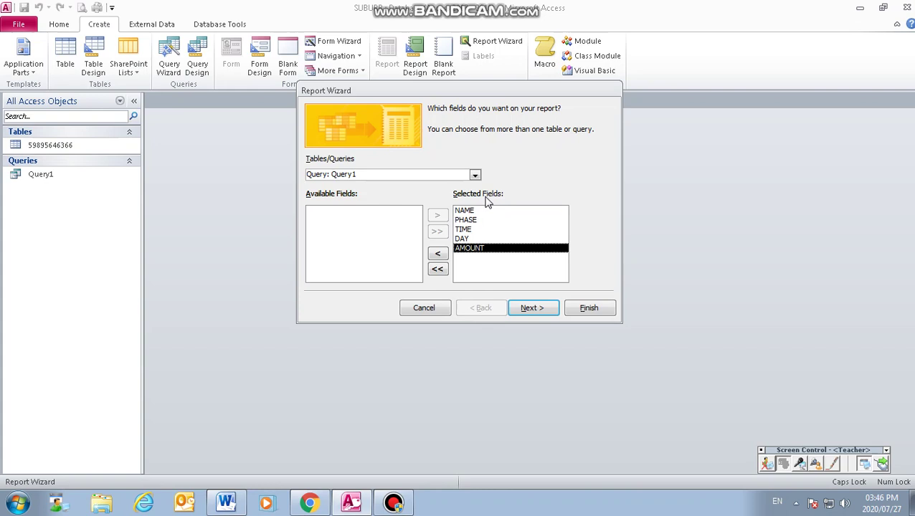
{"action": "left_click", "coordinate": [533, 307]}
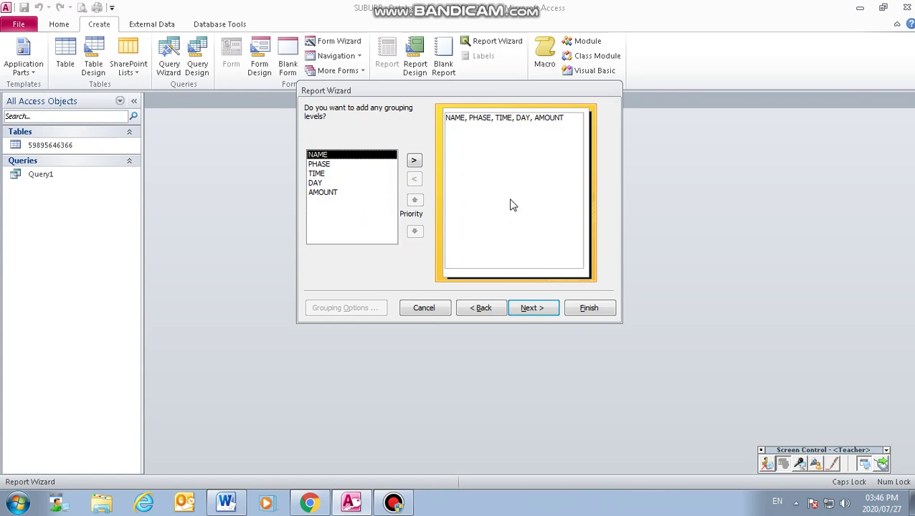
Step: Skip grouping and sort the report by NAME in ascending order
{"action": "left_click", "coordinate": [534, 310]}
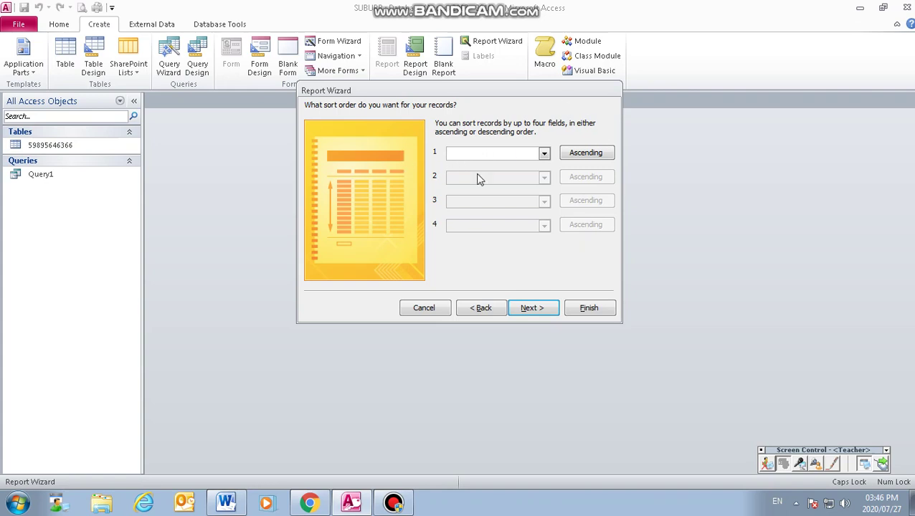
{"action": "left_click", "coordinate": [544, 156]}
{"action": "left_click", "coordinate": [544, 157]}
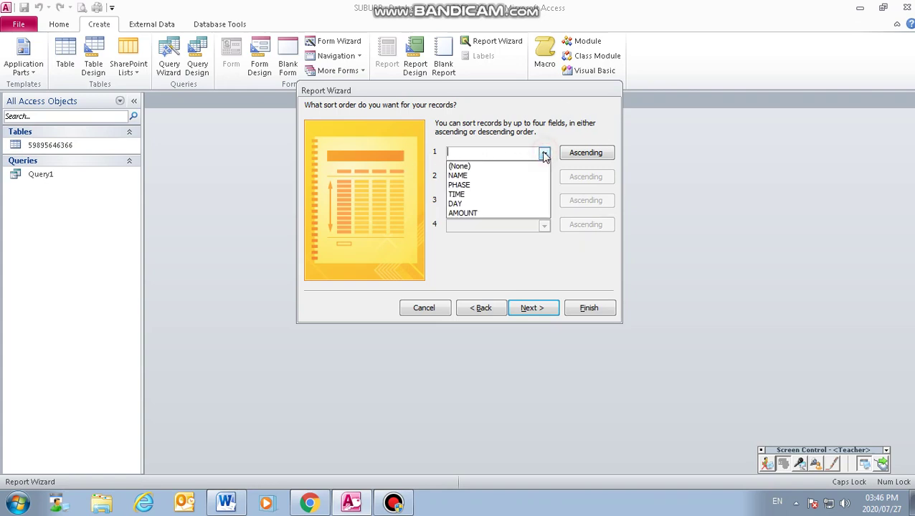
{"action": "left_click", "coordinate": [463, 176]}
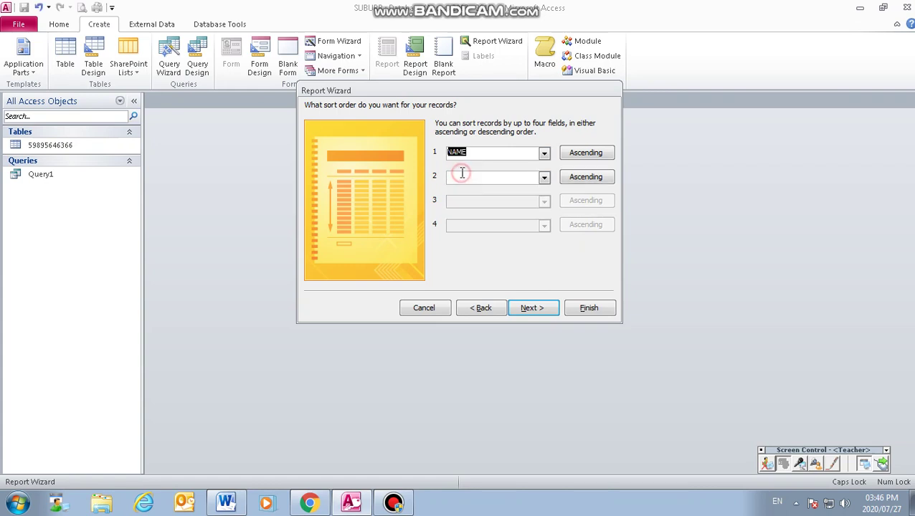
{"action": "left_click", "coordinate": [587, 153]}
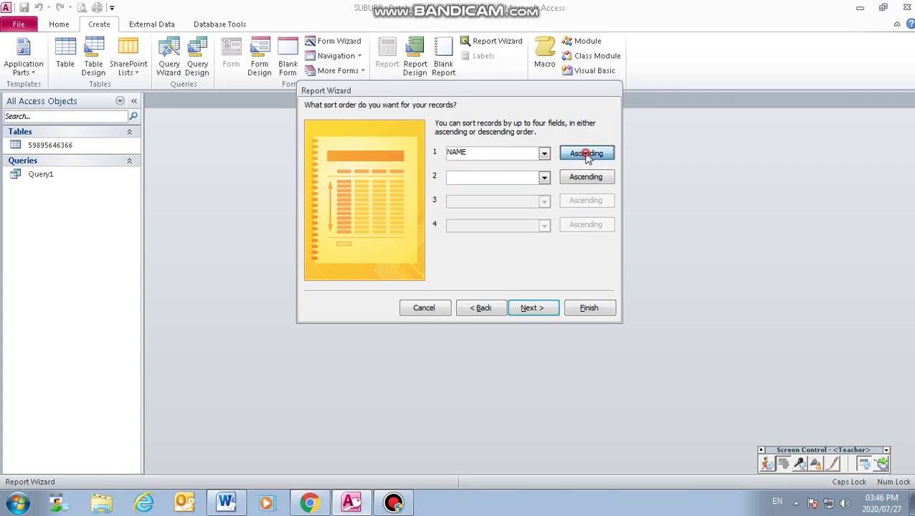
{"action": "left_click", "coordinate": [587, 155]}
{"action": "left_click", "coordinate": [537, 310]}
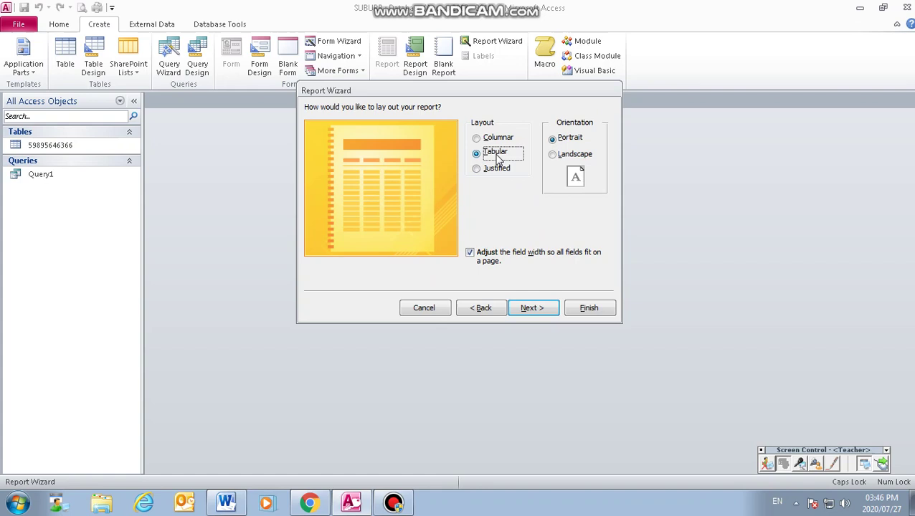
Step: Keep the Tabular Portrait layout and replace the Query1 title with the numeric report title
{"action": "left_click", "coordinate": [534, 310]}
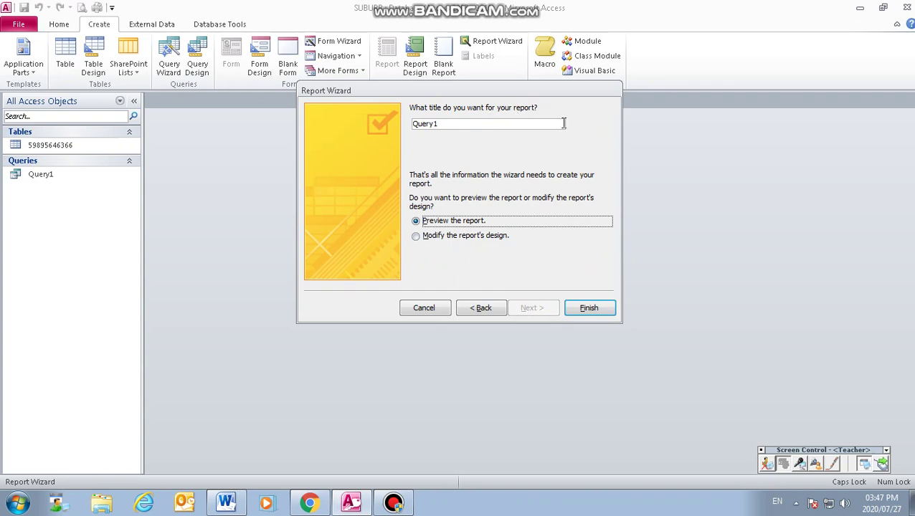
{"action": "left_click", "coordinate": [450, 125]}
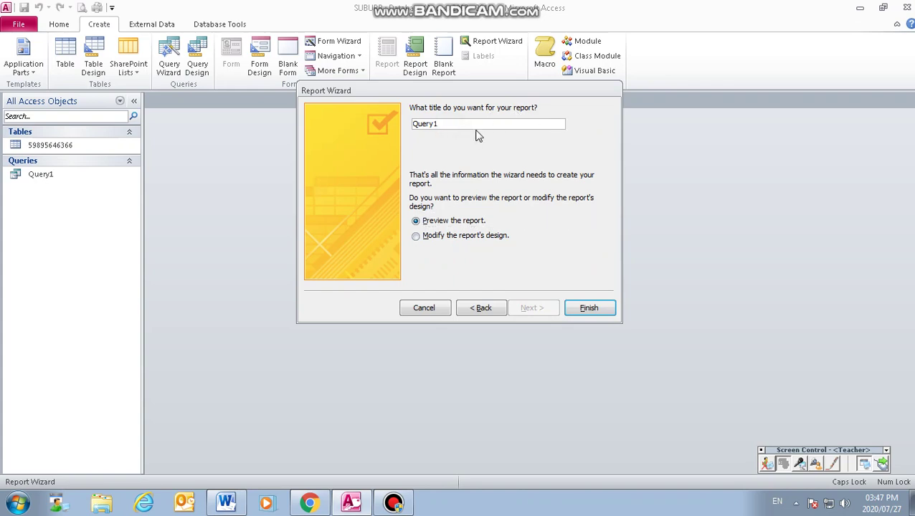
{"action": "key", "text": "BackSpace"}
{"action": "key", "text": "BackSpace"}
{"action": "key", "text": "BackSpace"}
{"action": "key", "text": "BackSpace"}
{"action": "key", "text": "BackSpace"}
{"action": "key", "text": "BackSpace"}
Step: Finish the Report Wizard so the report opens in Print Preview
{"action": "left_click", "coordinate": [587, 312]}
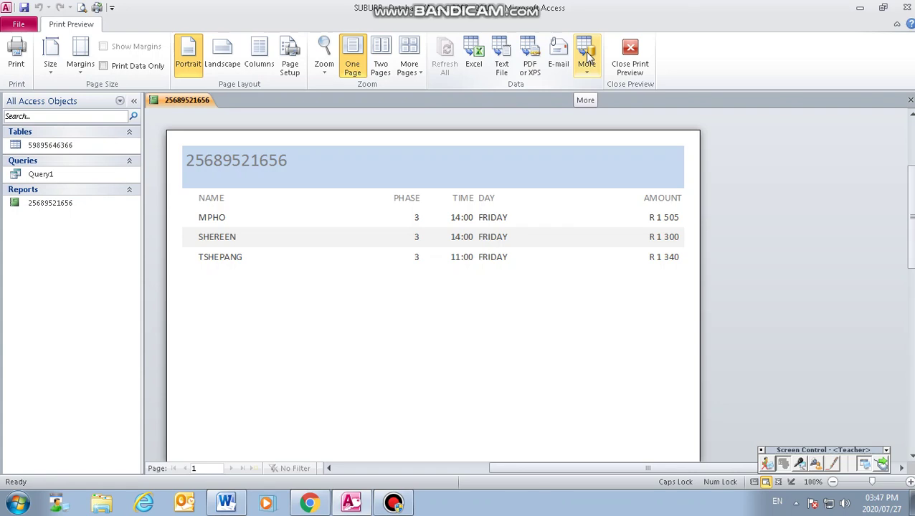
Step: Close Print Preview to switch the report into Design view
{"action": "left_click", "coordinate": [631, 56]}
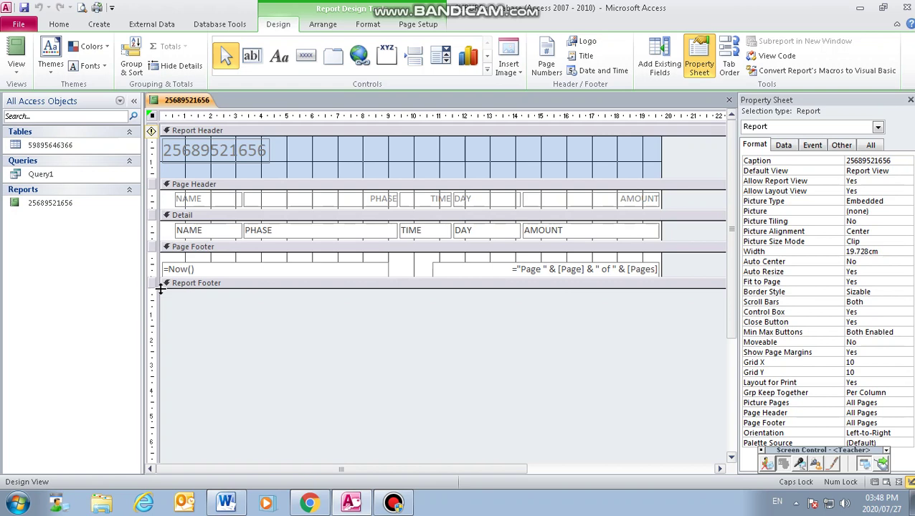
Step: Enlarge the Report Footer and place an unbound text box, Text13, with its label inside it
{"action": "left_click_drag", "start_coordinate": [161, 289], "coordinate": [161, 359]}
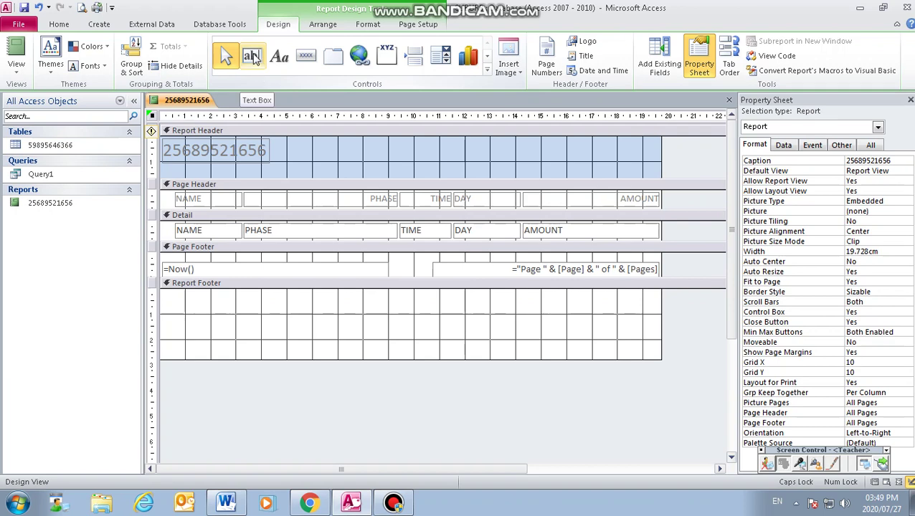
{"action": "left_click", "coordinate": [252, 57]}
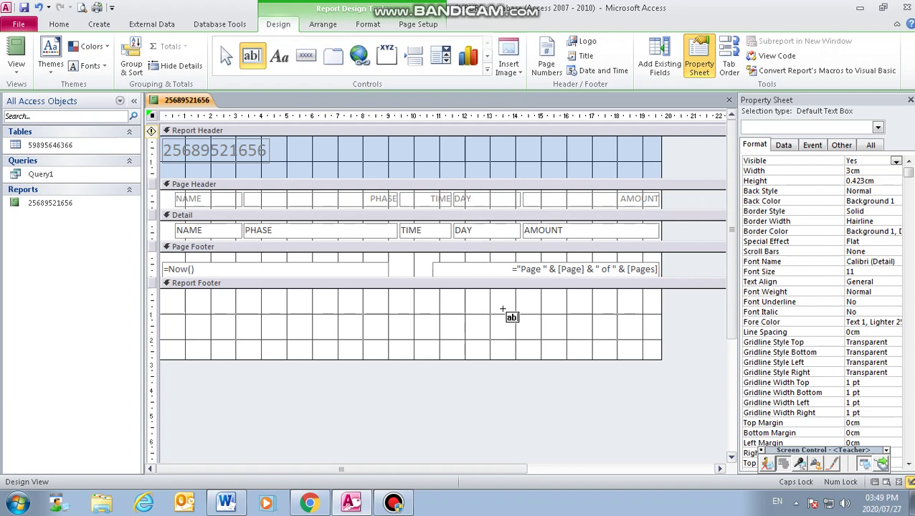
{"action": "left_click", "coordinate": [518, 309]}
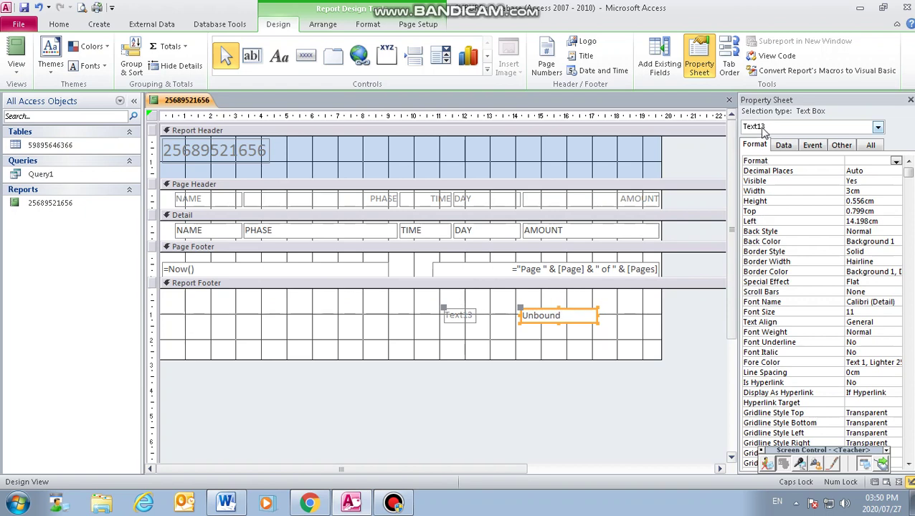
Step: Enter the formula =Avg([AMOUNT]) into the new footer text box
{"action": "left_click", "coordinate": [569, 314]}
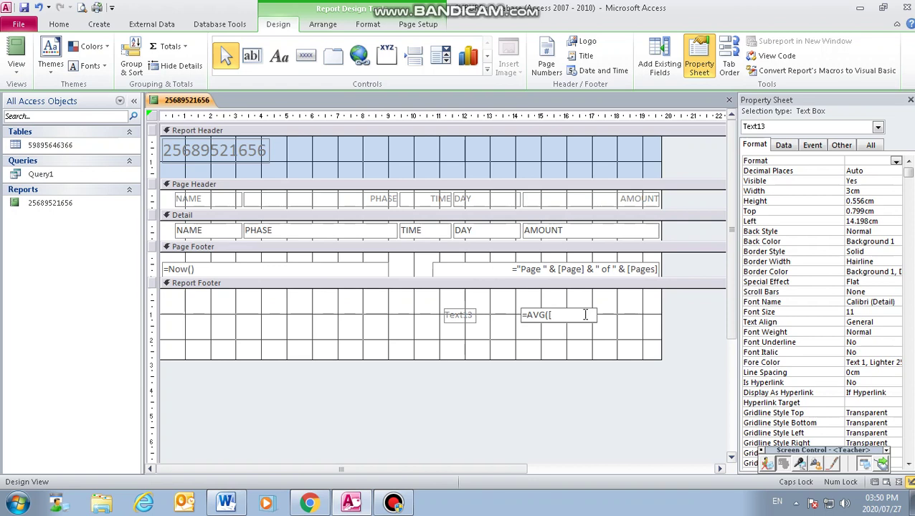
{"action": "type", "text": "MOUNT"}
{"action": "type", "text": ")"}
{"action": "key", "text": "Return"}
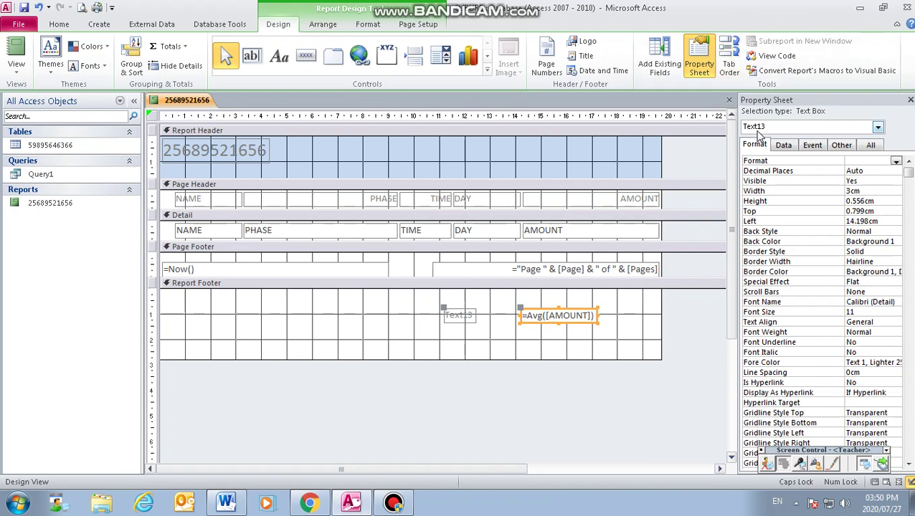
Step: Set the average box to Currency format with 0 decimal places
{"action": "left_click", "coordinate": [874, 173]}
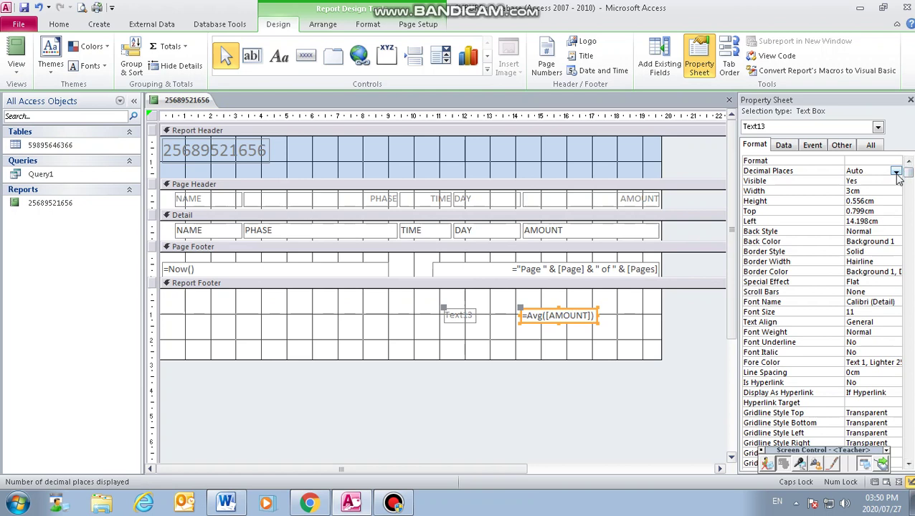
{"action": "left_click", "coordinate": [896, 173]}
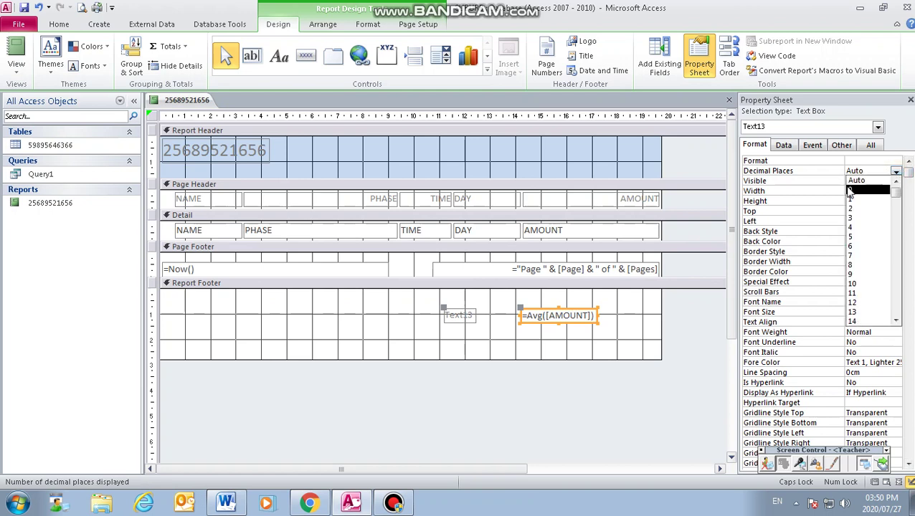
{"action": "left_click", "coordinate": [851, 191]}
{"action": "left_click", "coordinate": [895, 162]}
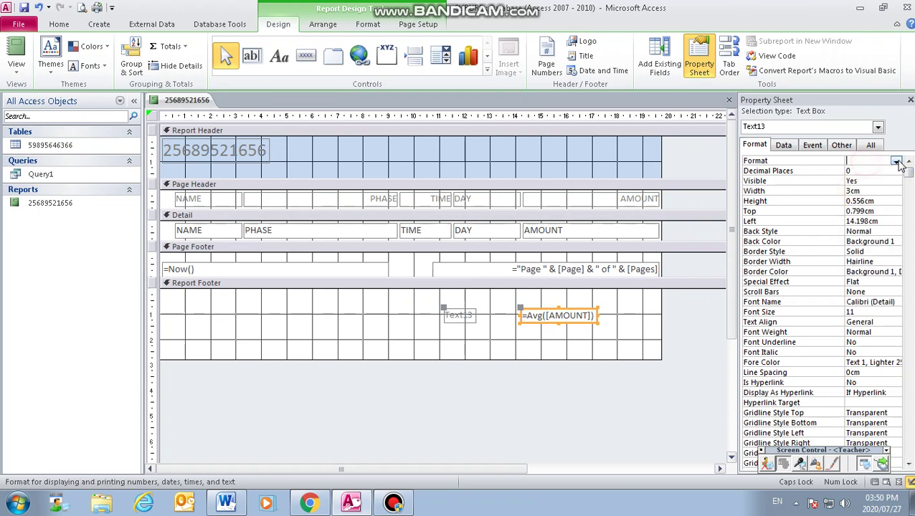
{"action": "left_click", "coordinate": [895, 162]}
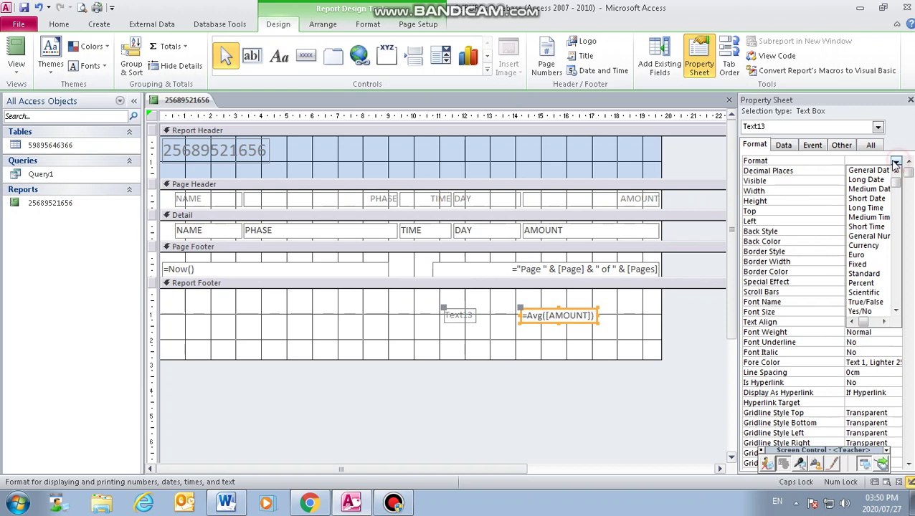
{"action": "left_click", "coordinate": [859, 246]}
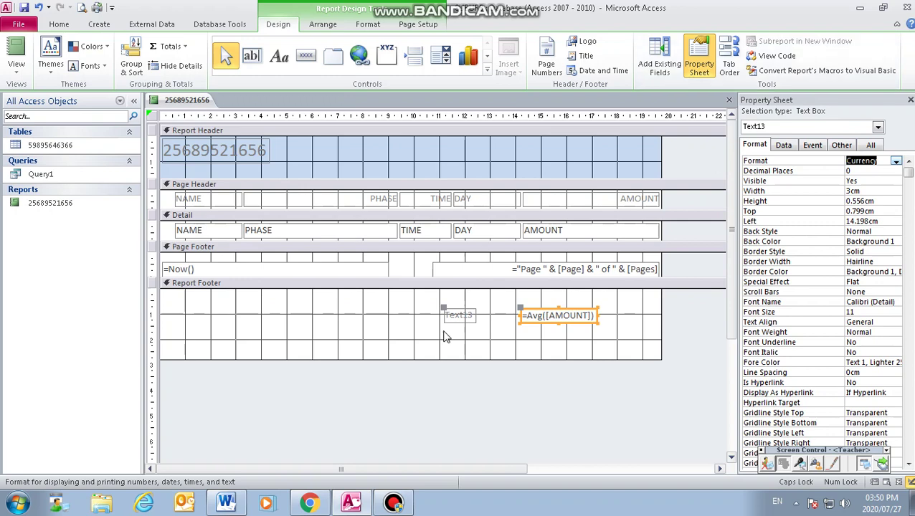
{"action": "left_click", "coordinate": [472, 320]}
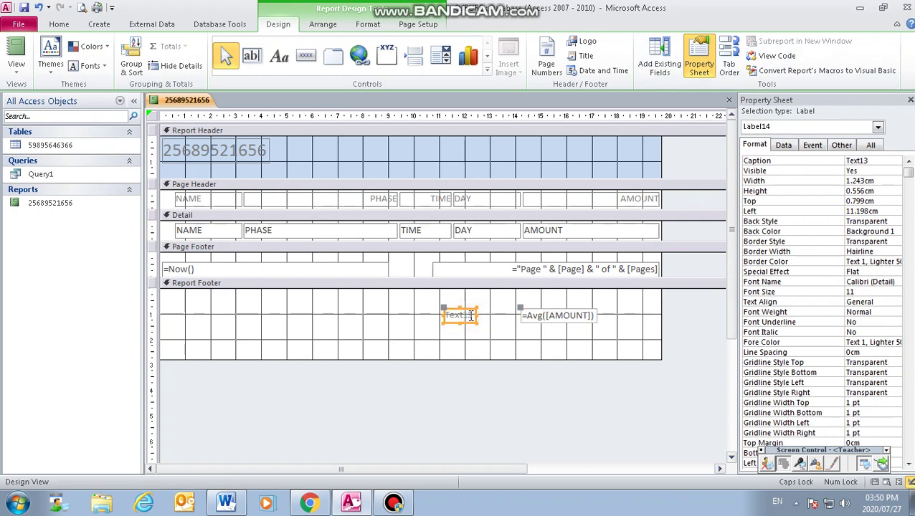
{"action": "left_click", "coordinate": [485, 317]}
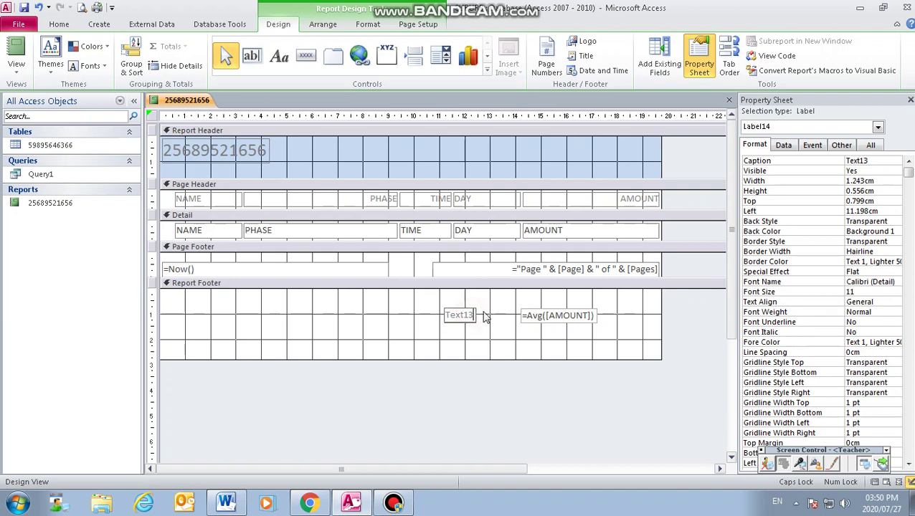
{"action": "key", "text": "BackSpace"}
{"action": "key", "text": "BackSpace"}
{"action": "key", "text": "BackSpace"}
{"action": "key", "text": "BackSpace"}
{"action": "type", "text": "AVERAGE"}
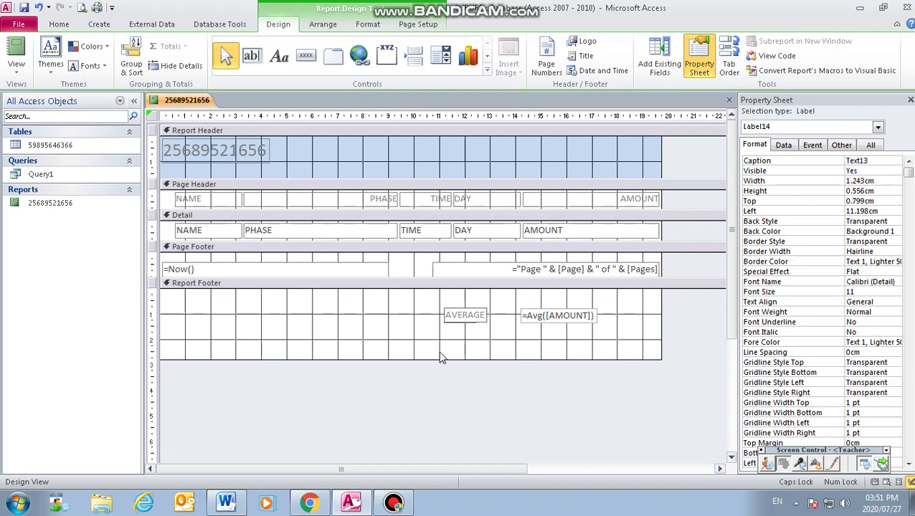
{"action": "left_click", "coordinate": [527, 344]}
{"action": "left_click", "coordinate": [556, 320]}
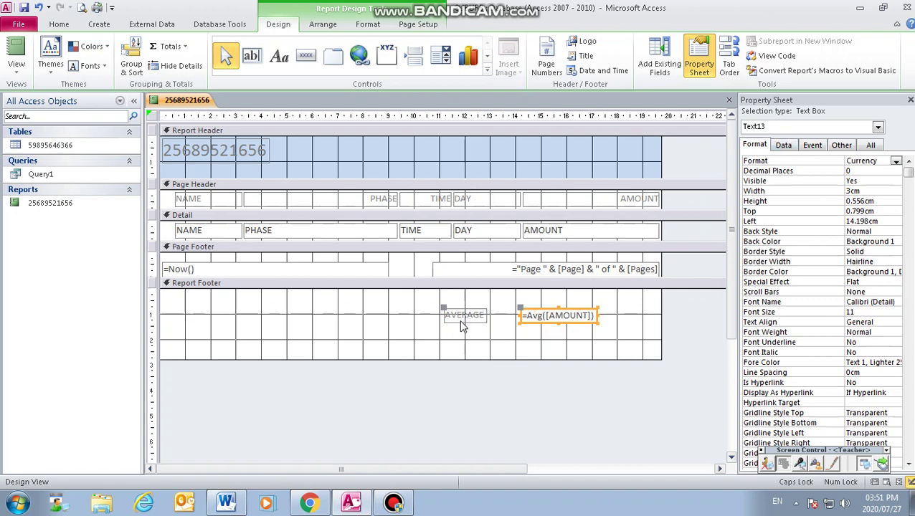
{"action": "left_click", "coordinate": [463, 318]}
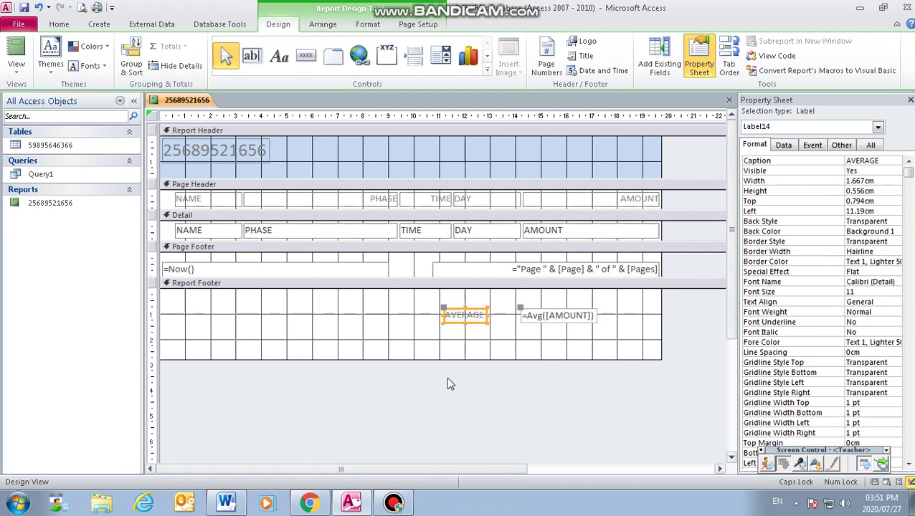
{"action": "left_click", "coordinate": [580, 320]}
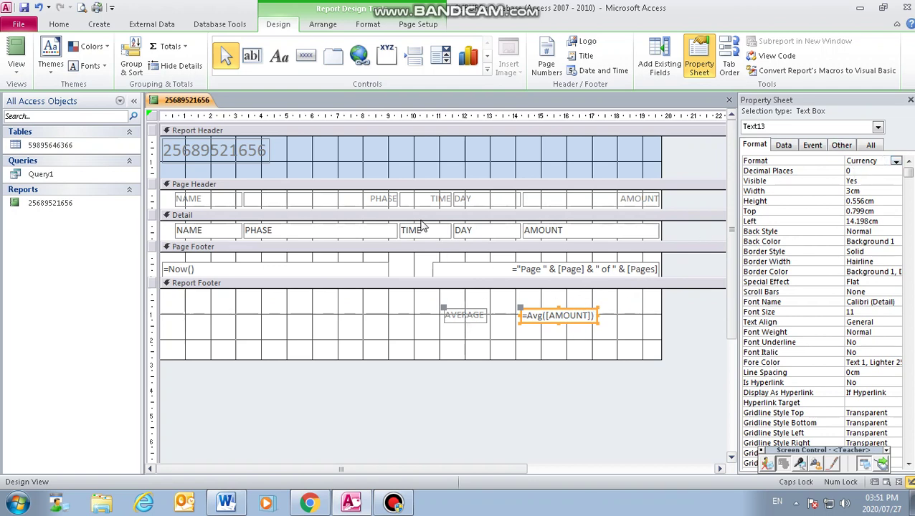
Step: Show the report in Report View, accepting the SUBURB prompt, to see the R 1 382 average
{"action": "left_click", "coordinate": [17, 68]}
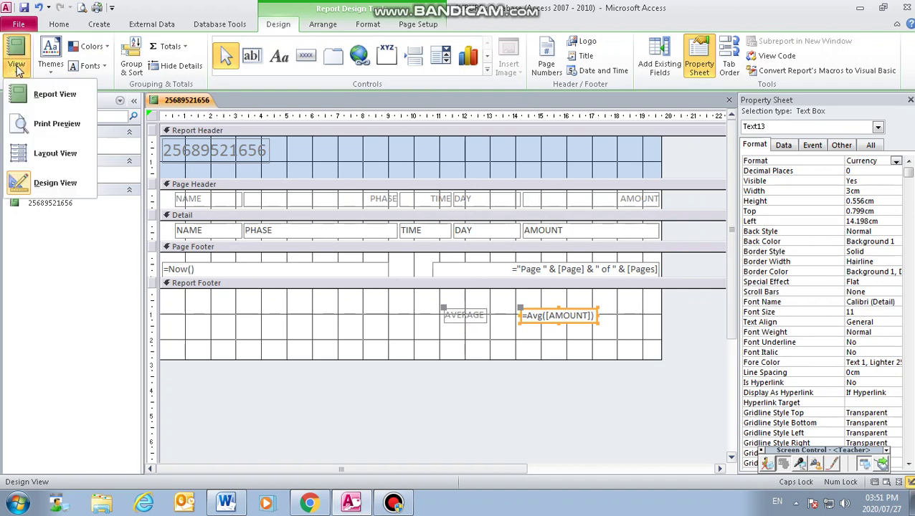
{"action": "left_click", "coordinate": [67, 101]}
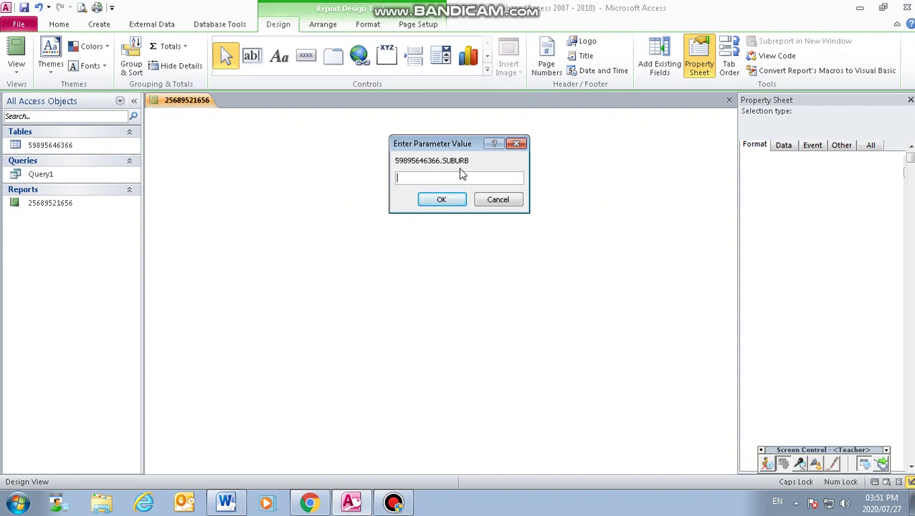
{"action": "left_click", "coordinate": [450, 202]}
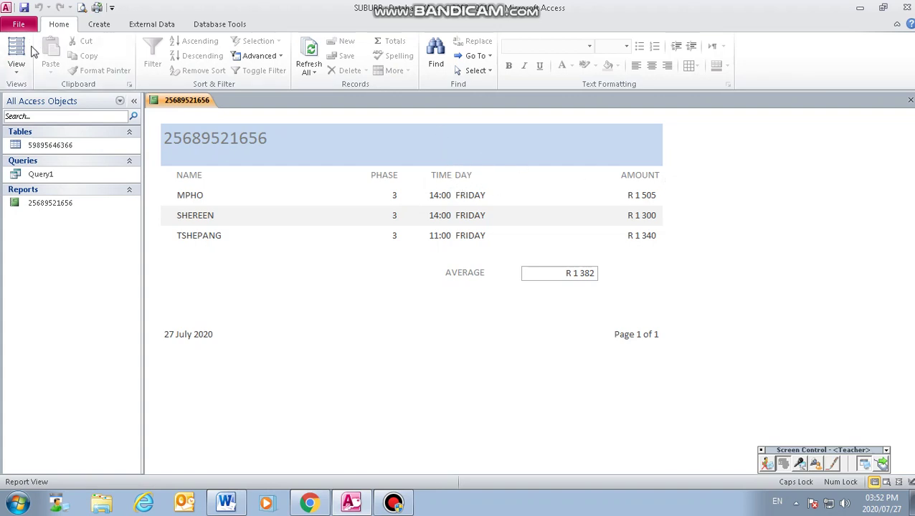
Step: Return to Design View and nudge the page header column headings into line
{"action": "left_click", "coordinate": [16, 65]}
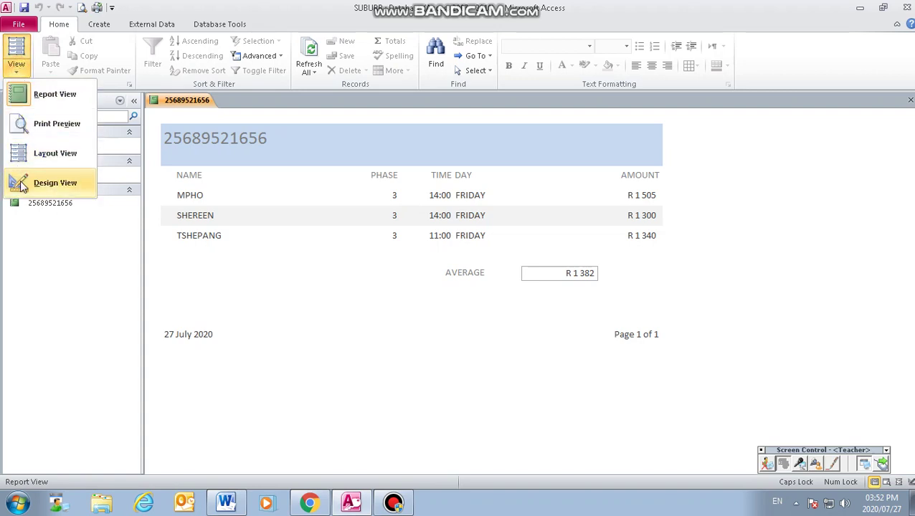
{"action": "left_click", "coordinate": [21, 184]}
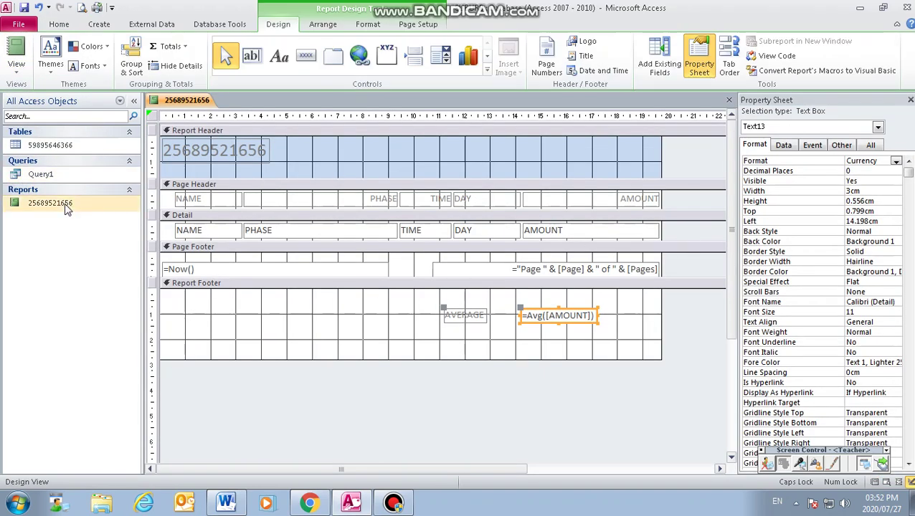
{"action": "left_click", "coordinate": [158, 200]}
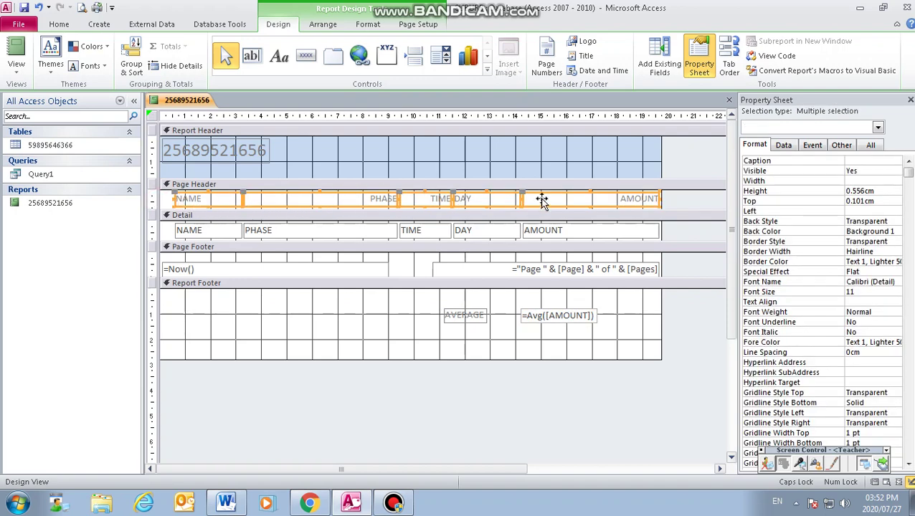
{"action": "left_click", "coordinate": [354, 200]}
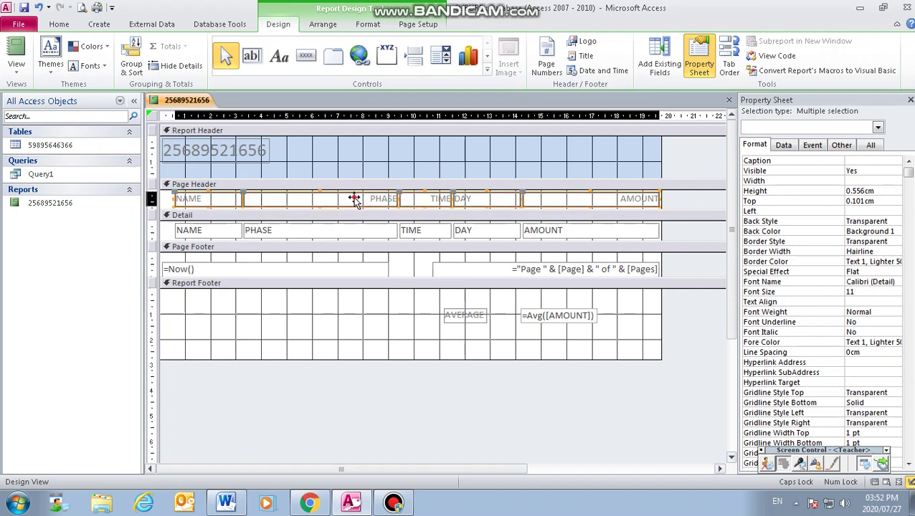
{"action": "left_click_drag", "start_coordinate": [356, 199], "coordinate": [359, 198]}
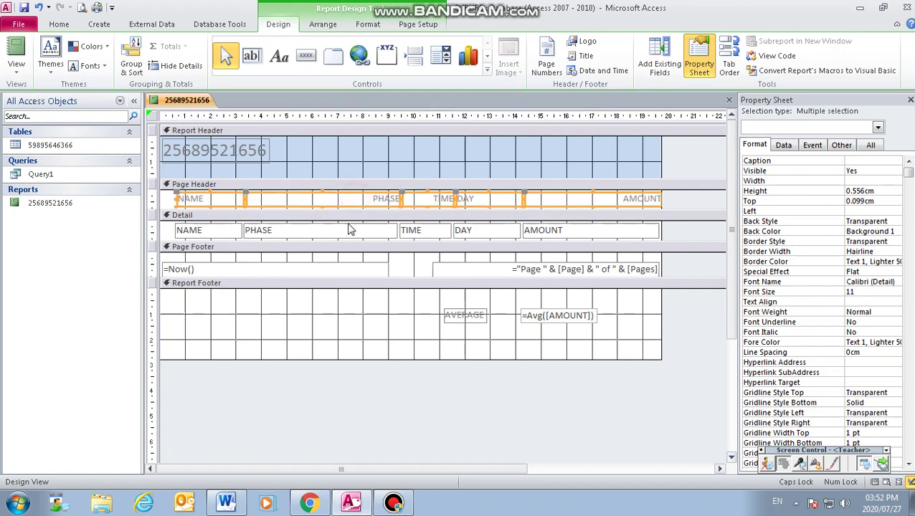
Step: Narrow the PHASE heading and its data field to matching widths
{"action": "left_click", "coordinate": [345, 198]}
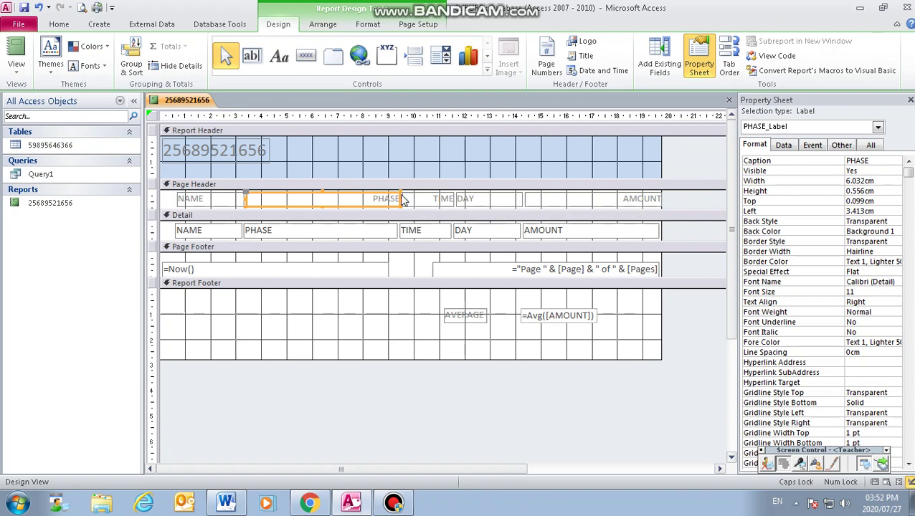
{"action": "left_click_drag", "start_coordinate": [400, 199], "coordinate": [337, 198]}
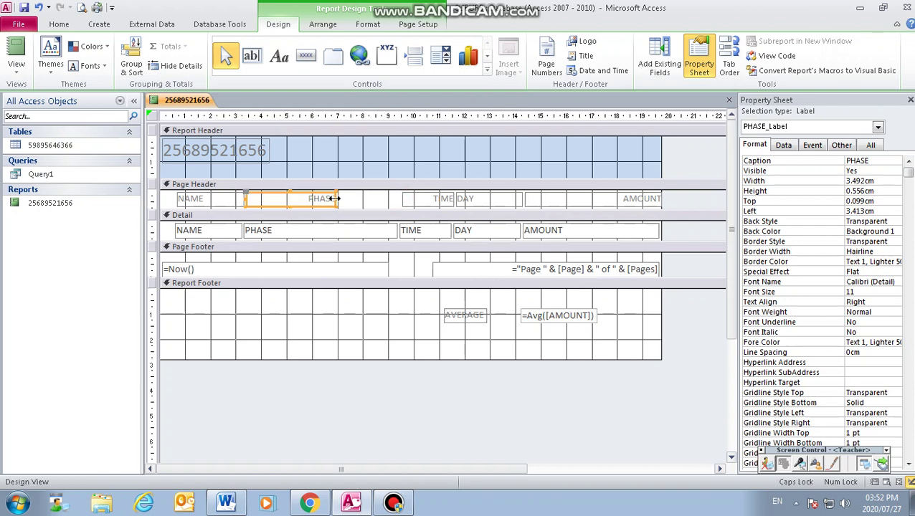
{"action": "left_click", "coordinate": [298, 229]}
{"action": "left_click", "coordinate": [299, 228]}
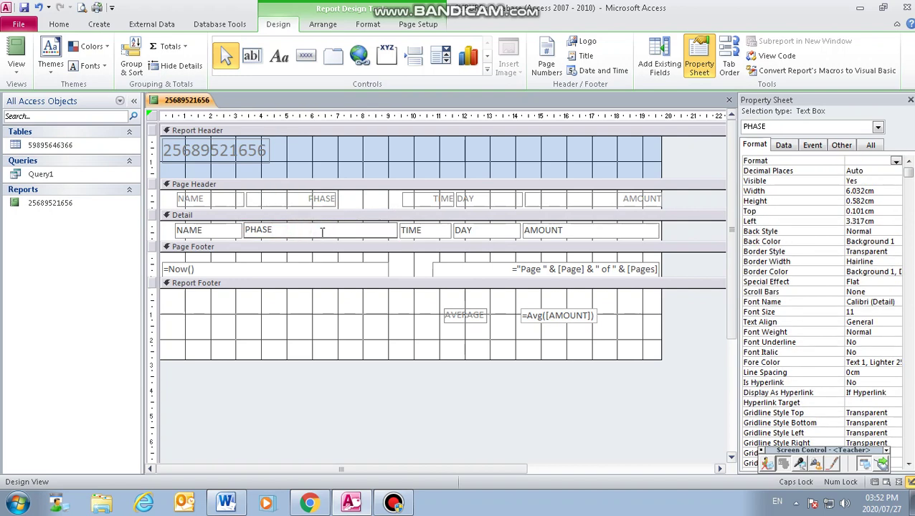
{"action": "left_click", "coordinate": [340, 239]}
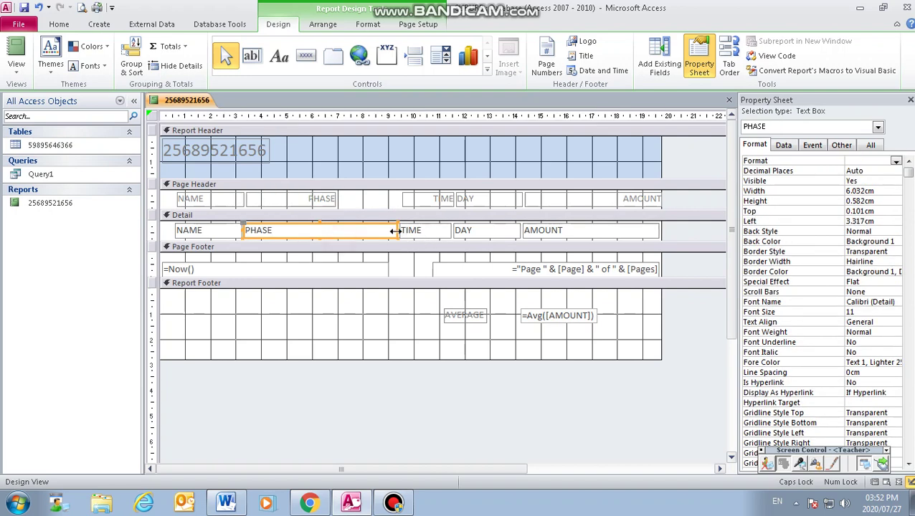
{"action": "left_click_drag", "start_coordinate": [395, 231], "coordinate": [339, 229]}
Step: Shift and narrow the TIME heading and TIME data field so they align
{"action": "left_click", "coordinate": [425, 200]}
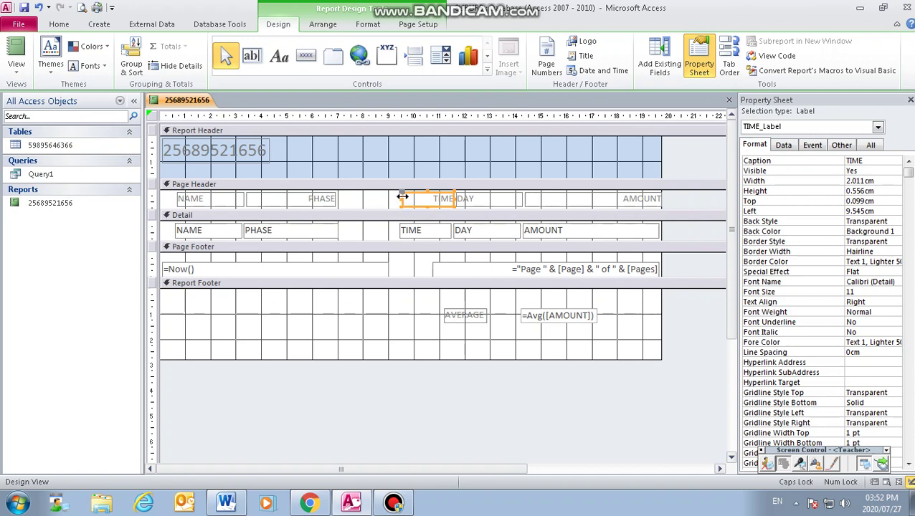
{"action": "left_click_drag", "start_coordinate": [403, 198], "coordinate": [358, 200]}
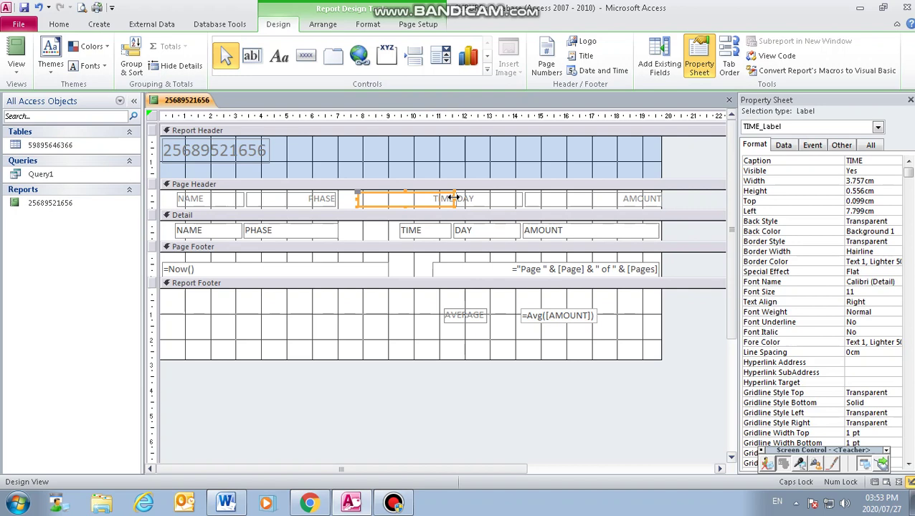
{"action": "left_click_drag", "start_coordinate": [454, 198], "coordinate": [417, 200]}
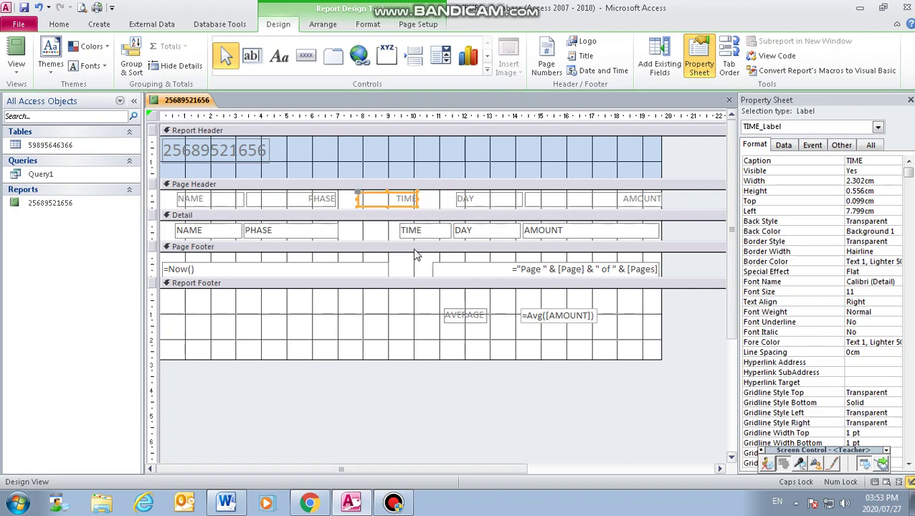
{"action": "left_click", "coordinate": [420, 234]}
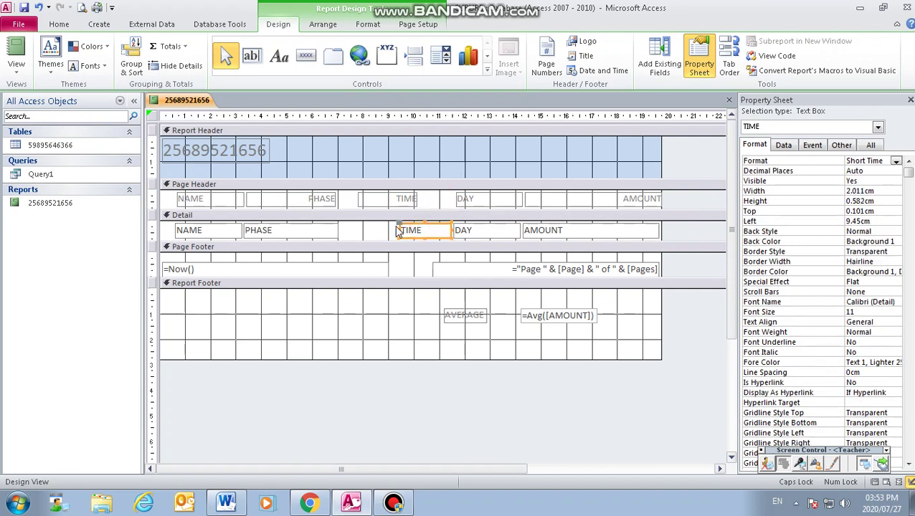
{"action": "left_click_drag", "start_coordinate": [395, 231], "coordinate": [357, 230]}
{"action": "left_click_drag", "start_coordinate": [449, 231], "coordinate": [416, 230]}
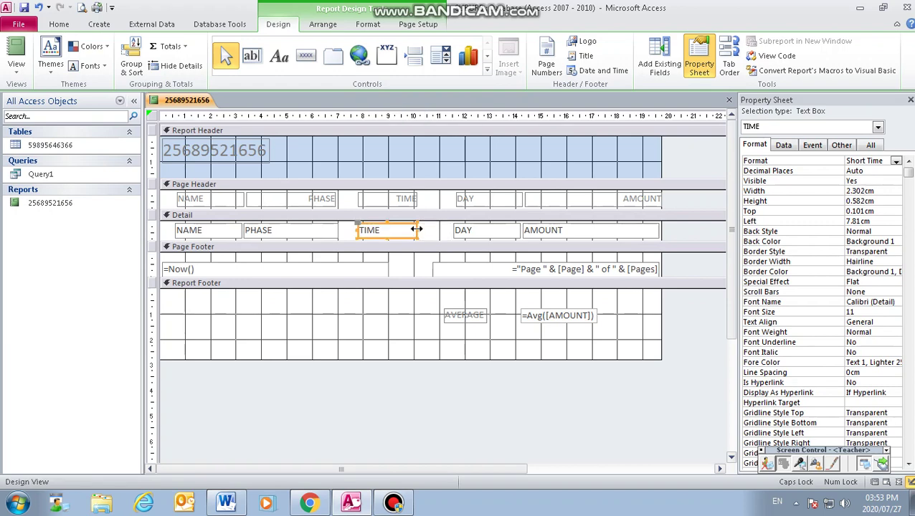
Step: Widen the DAY heading and DAY data field leftward so they line up
{"action": "left_click", "coordinate": [468, 198]}
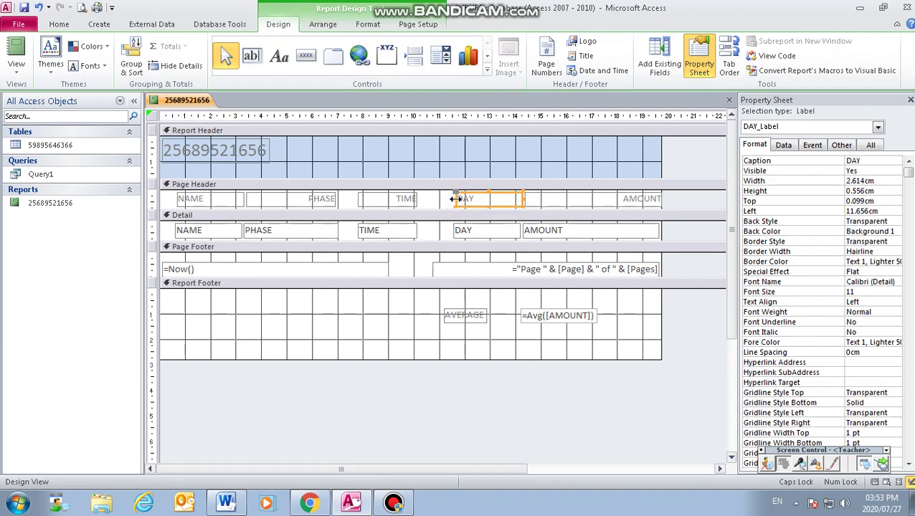
{"action": "left_click_drag", "start_coordinate": [457, 201], "coordinate": [429, 201]}
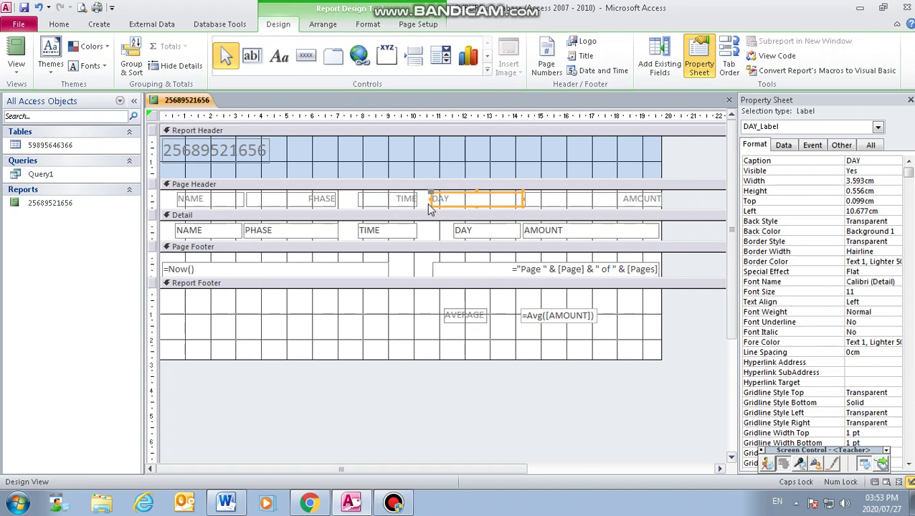
{"action": "left_click", "coordinate": [466, 232]}
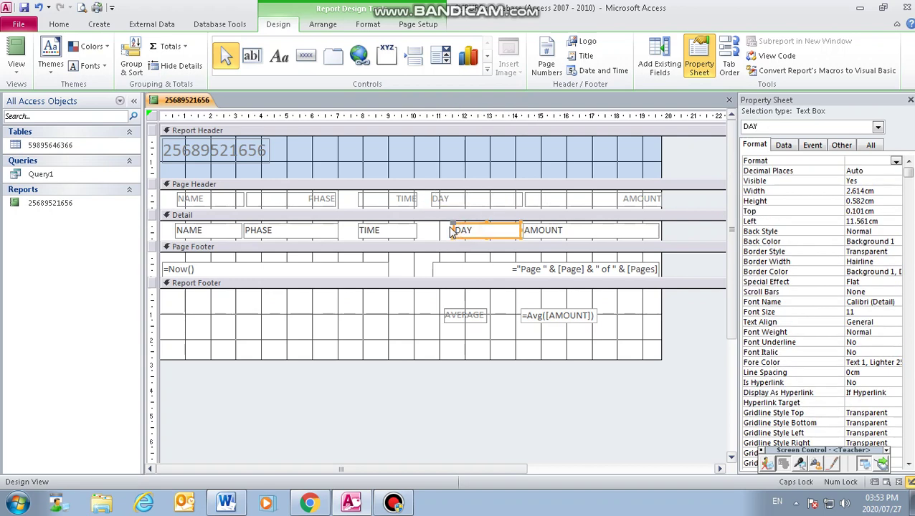
{"action": "left_click_drag", "start_coordinate": [452, 231], "coordinate": [432, 237]}
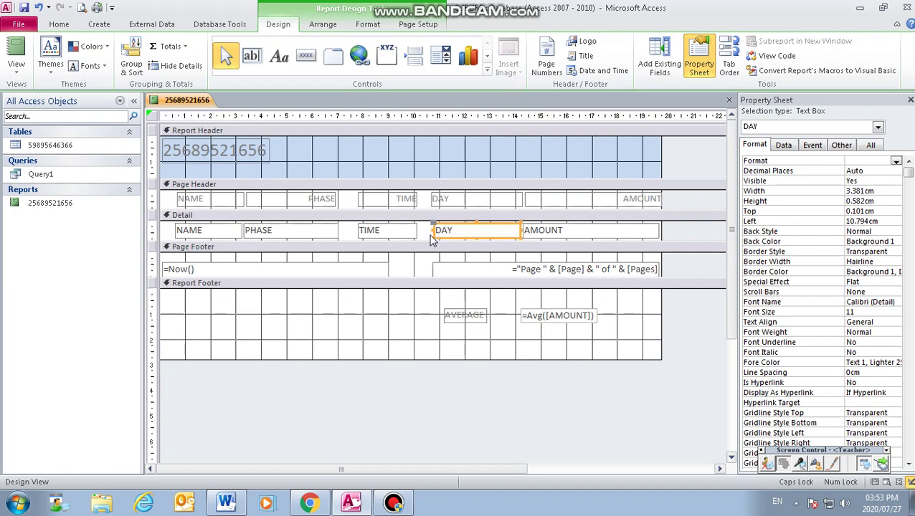
{"action": "left_click", "coordinate": [450, 201]}
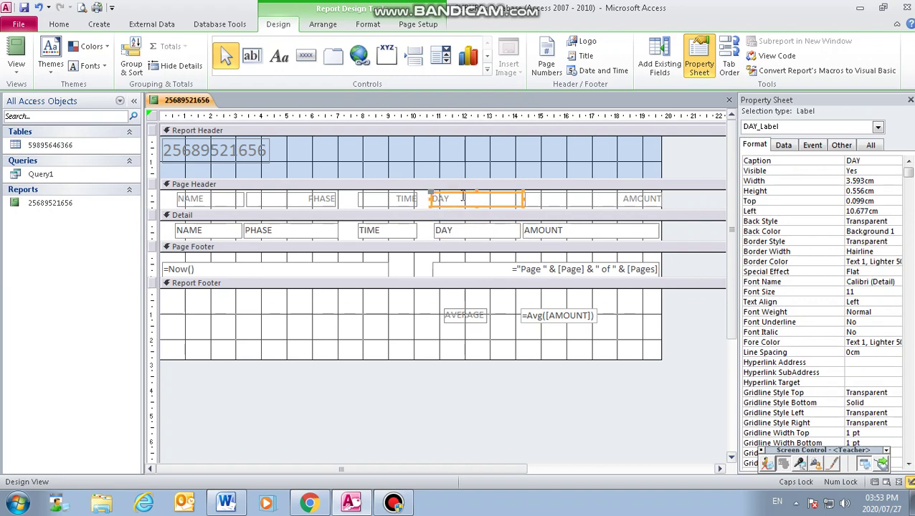